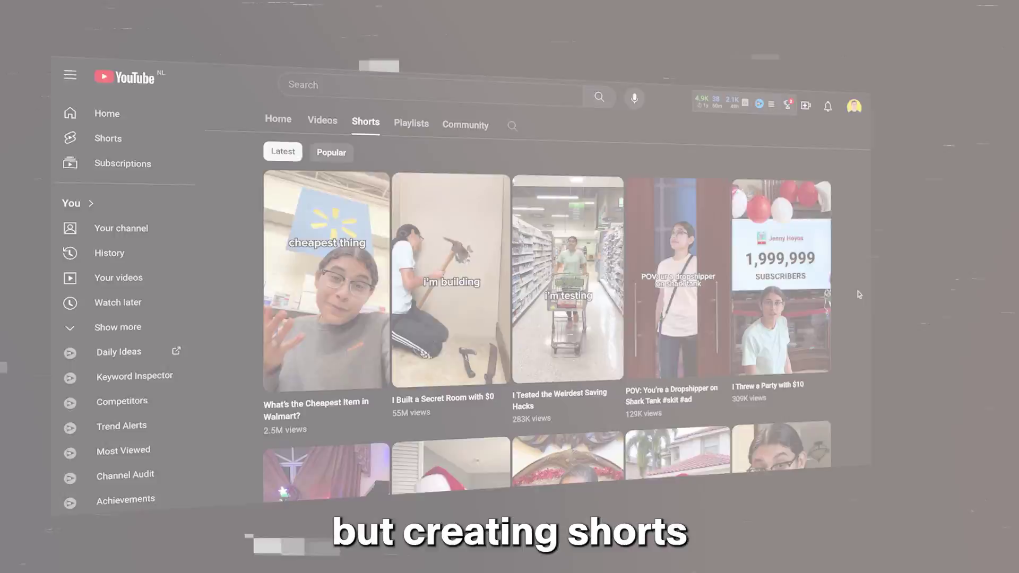
Step: Scroll down through the channel's Shorts grid
scroll(859, 295, down, 5)
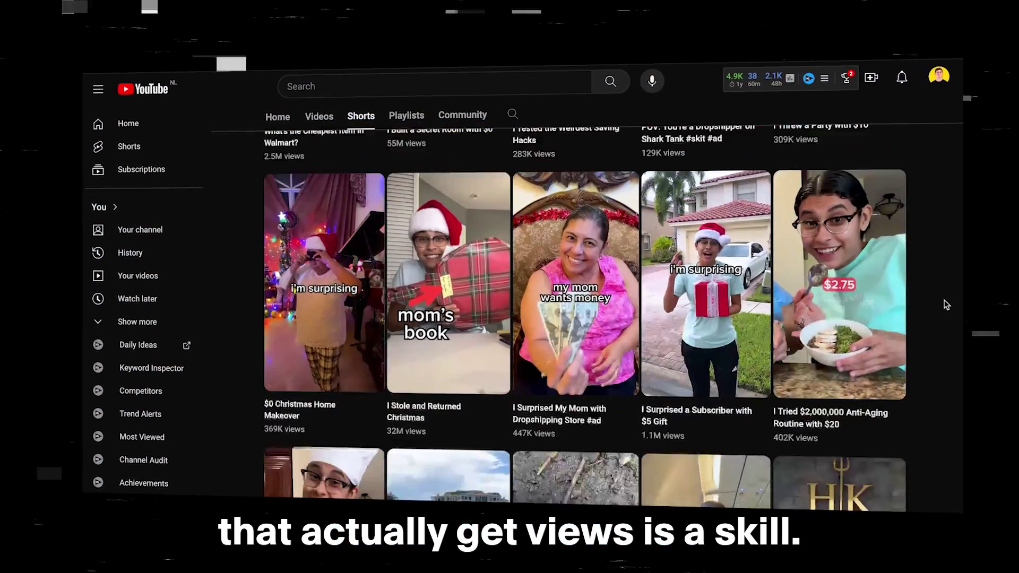
scroll(947, 304, down, 5)
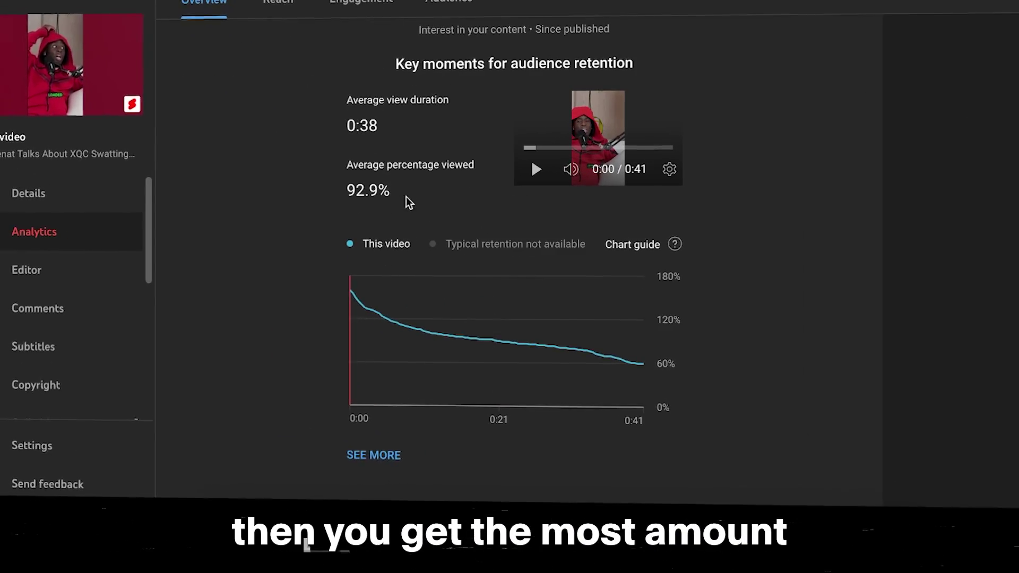
Step: Highlight the 92.9% average percentage viewed on the retention chart
drag(360, 198, 350, 192)
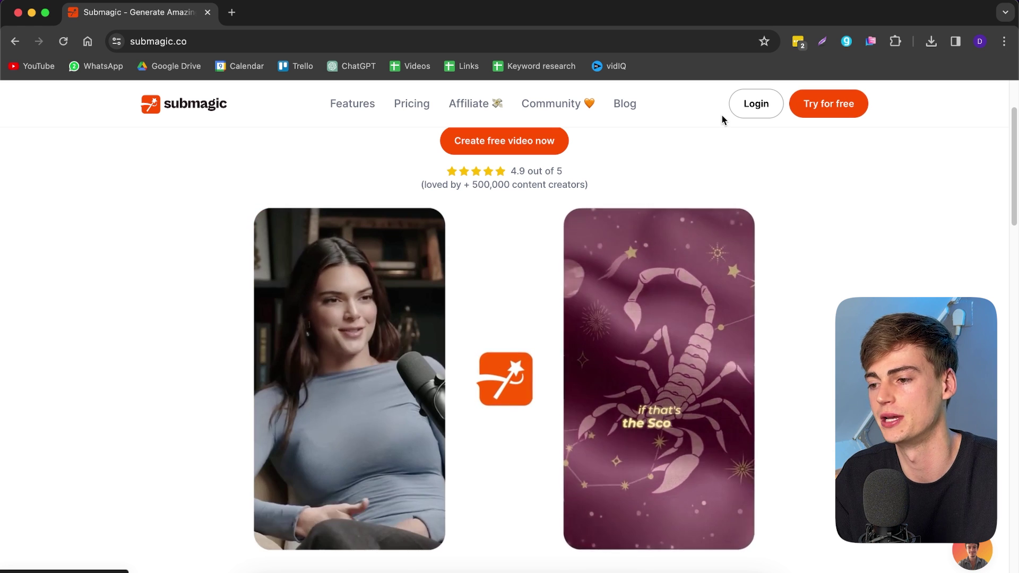
Step: Log in to Submagic and select IMG_0256.MOV from Downloads for upload
click(755, 113)
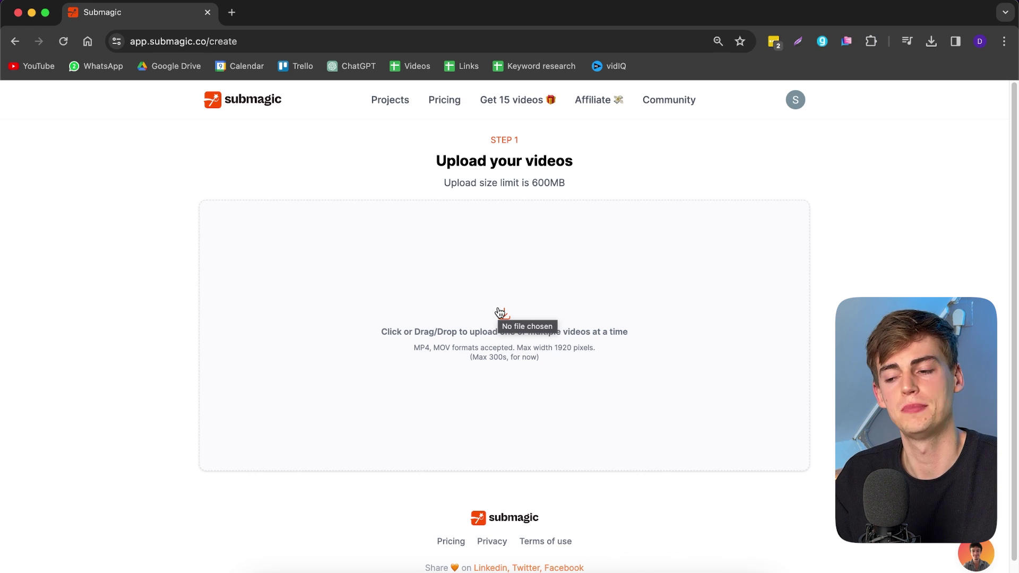
click(496, 311)
click(372, 229)
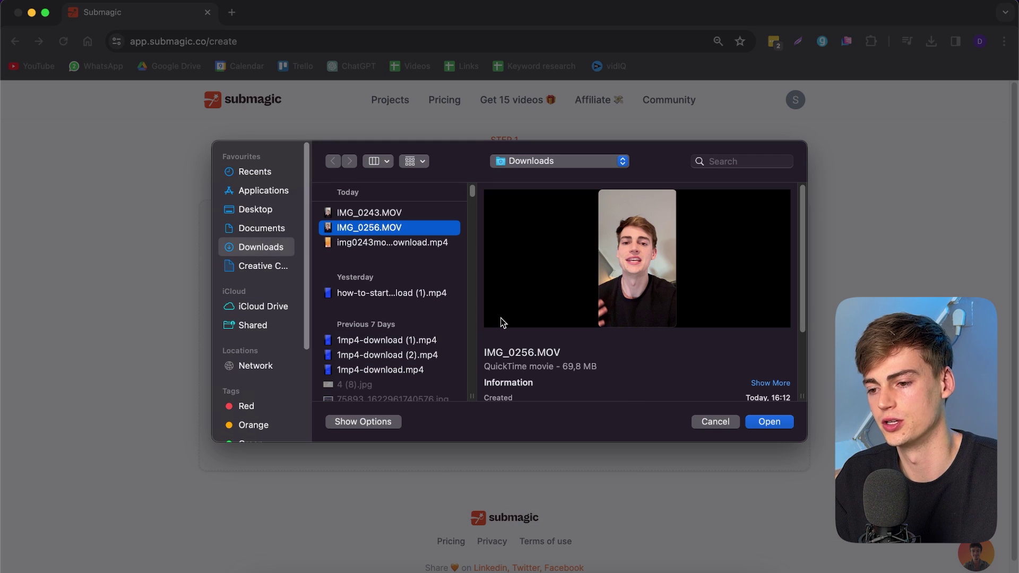
click(770, 422)
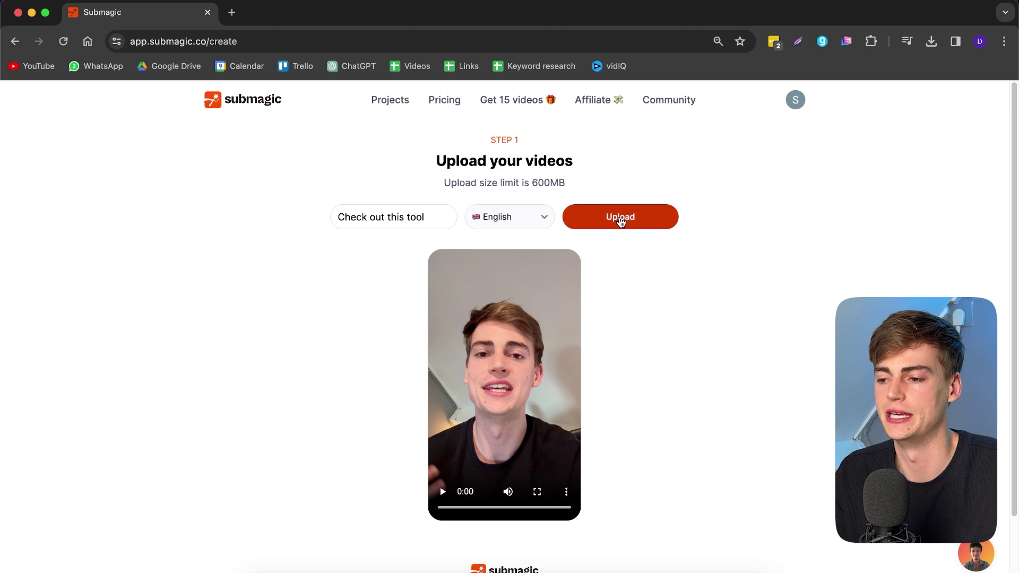
Step: Upload the clip and play the 0:35 preview with auto-generated captions
click(621, 222)
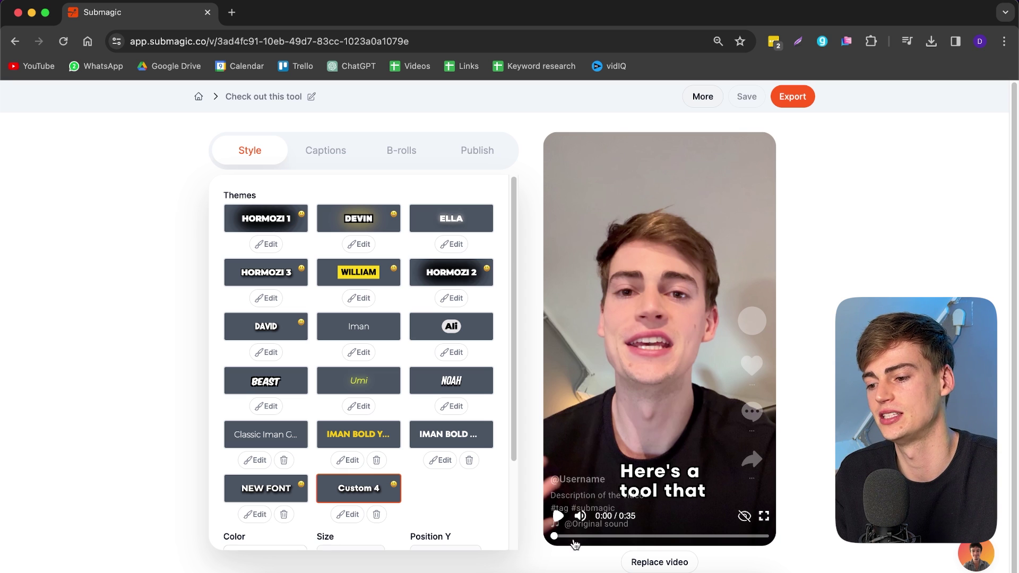
click(558, 517)
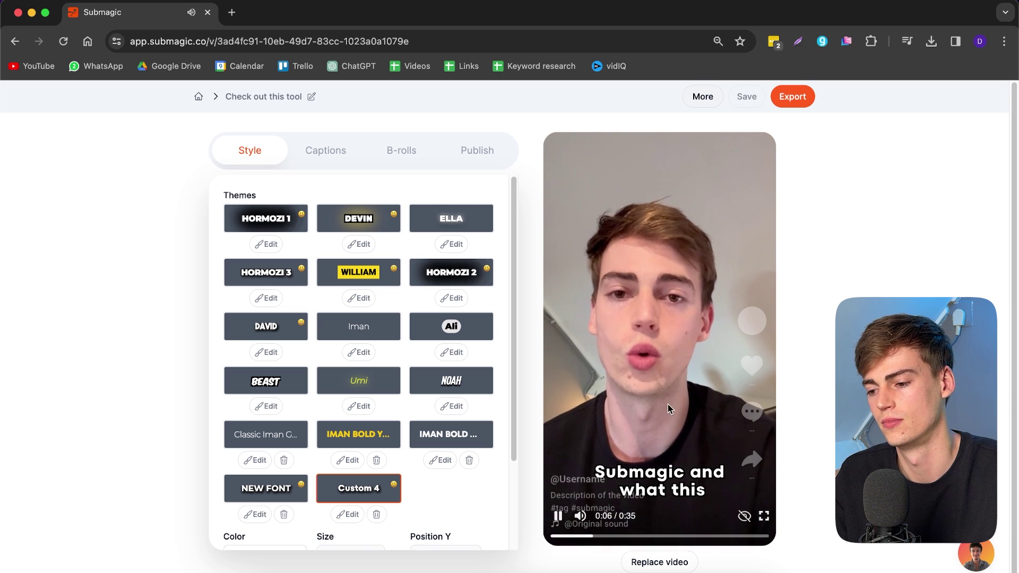
click(557, 516)
click(326, 150)
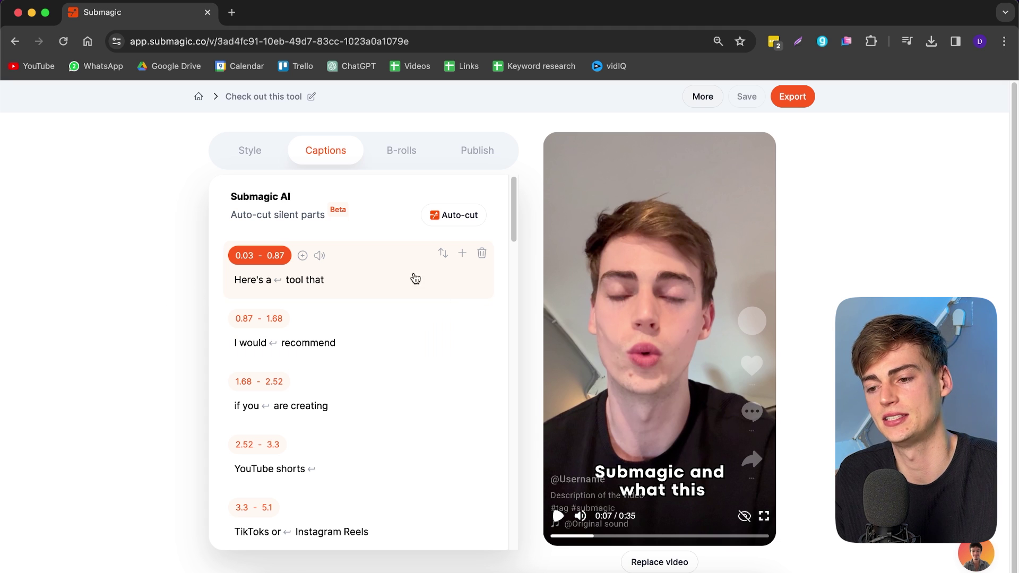
scroll(365, 307, down, 3)
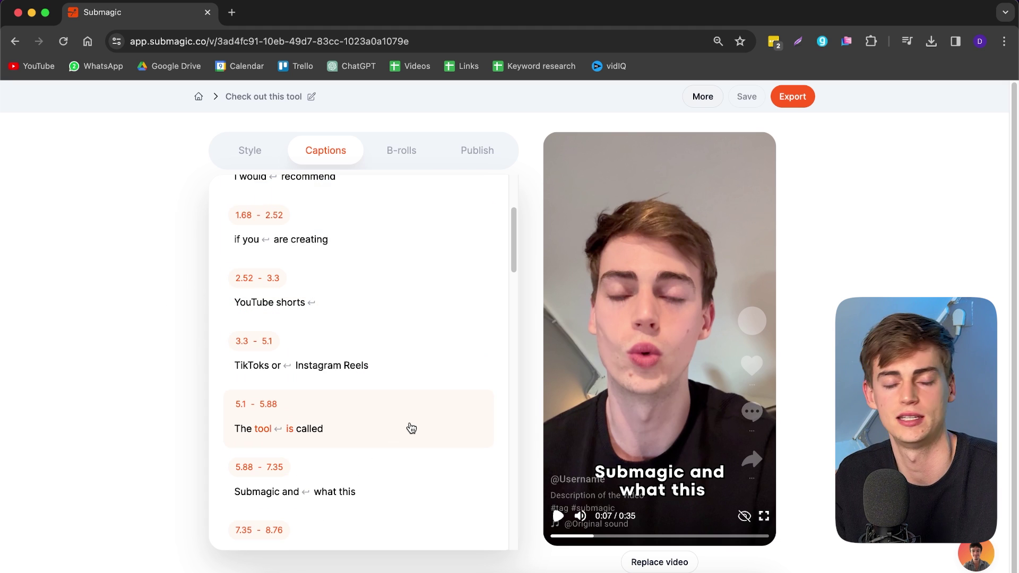
scroll(409, 428, down, 4)
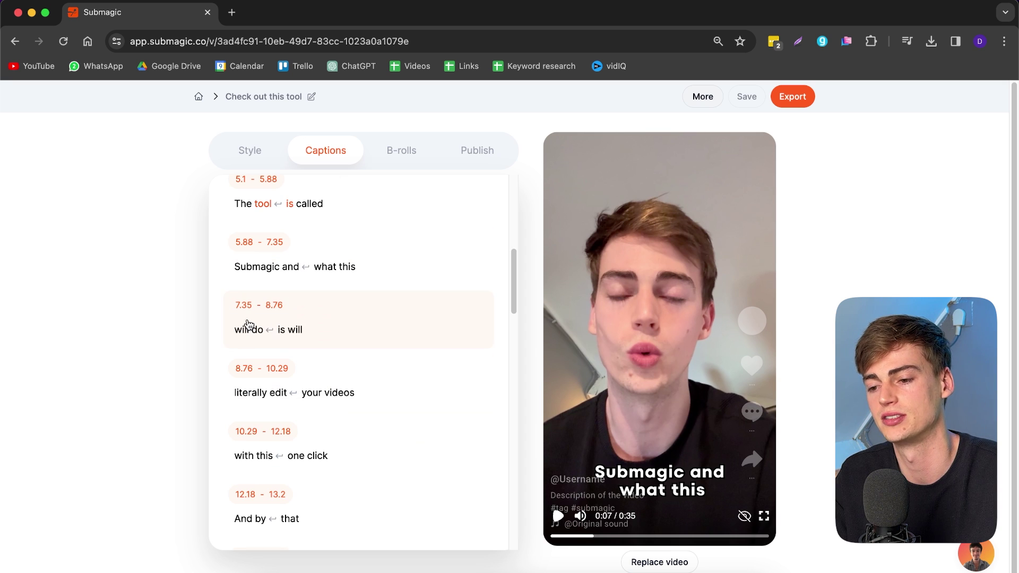
scroll(289, 322, down, 2)
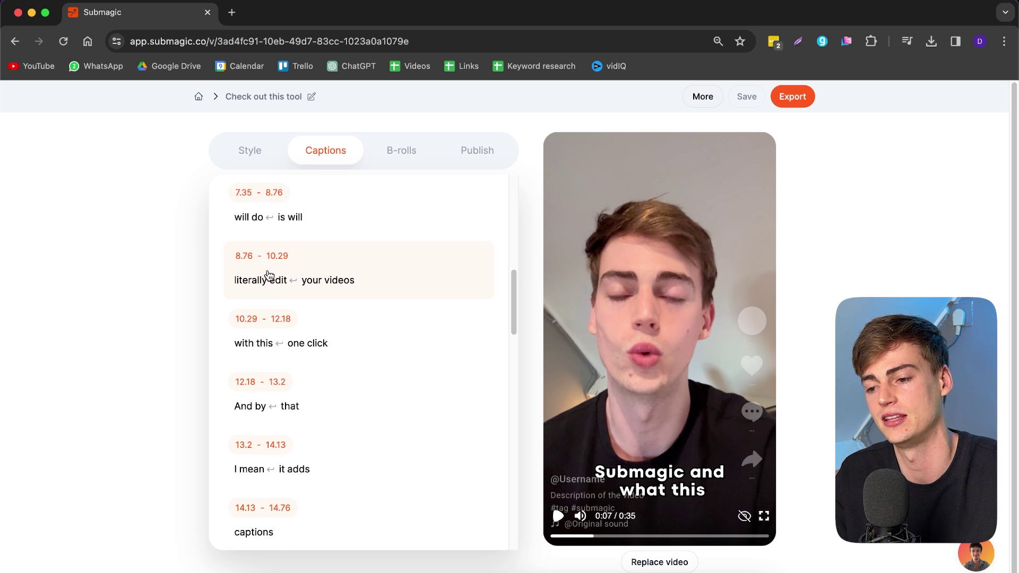
click(272, 279)
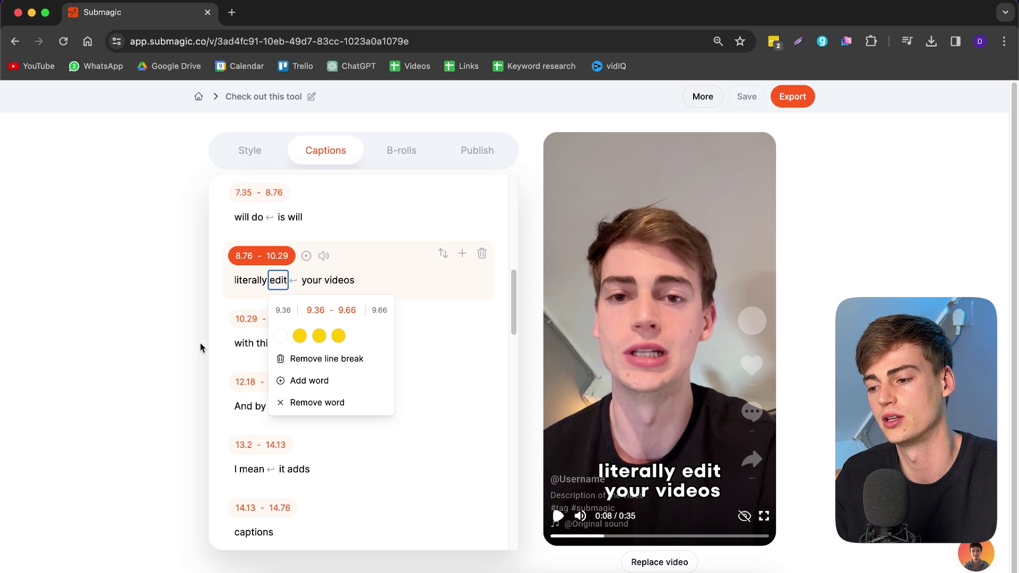
click(251, 285)
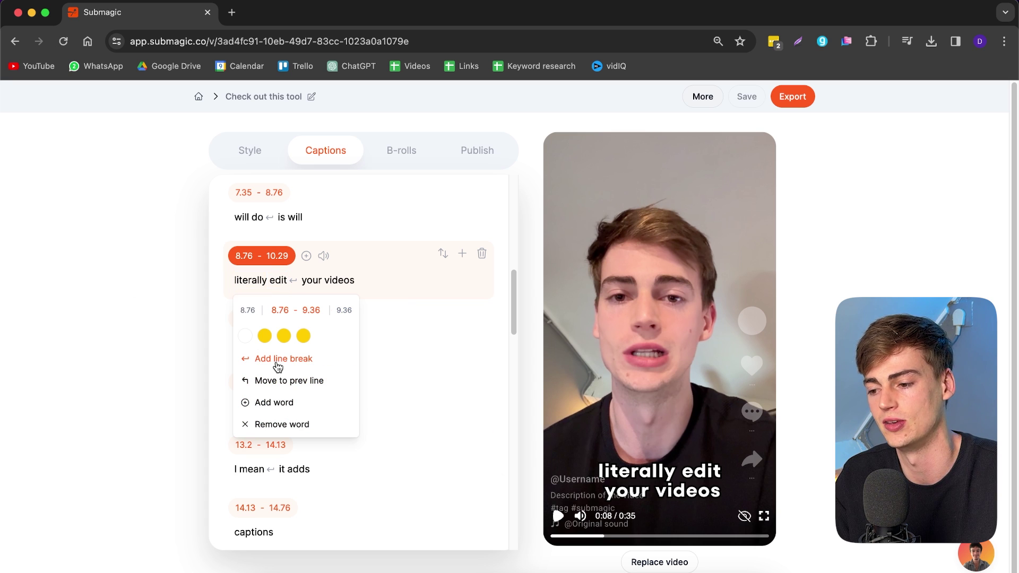
click(278, 359)
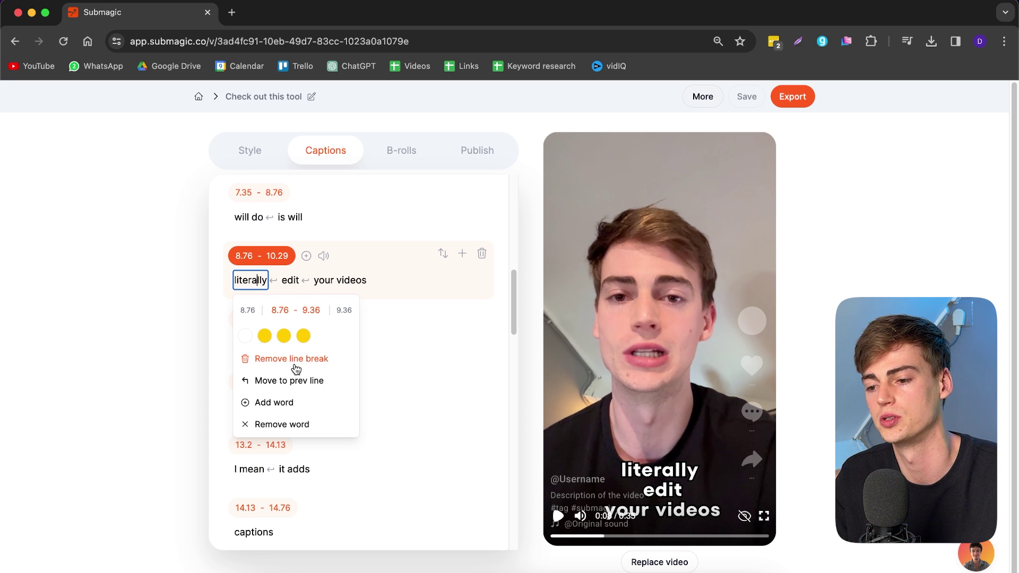
click(296, 361)
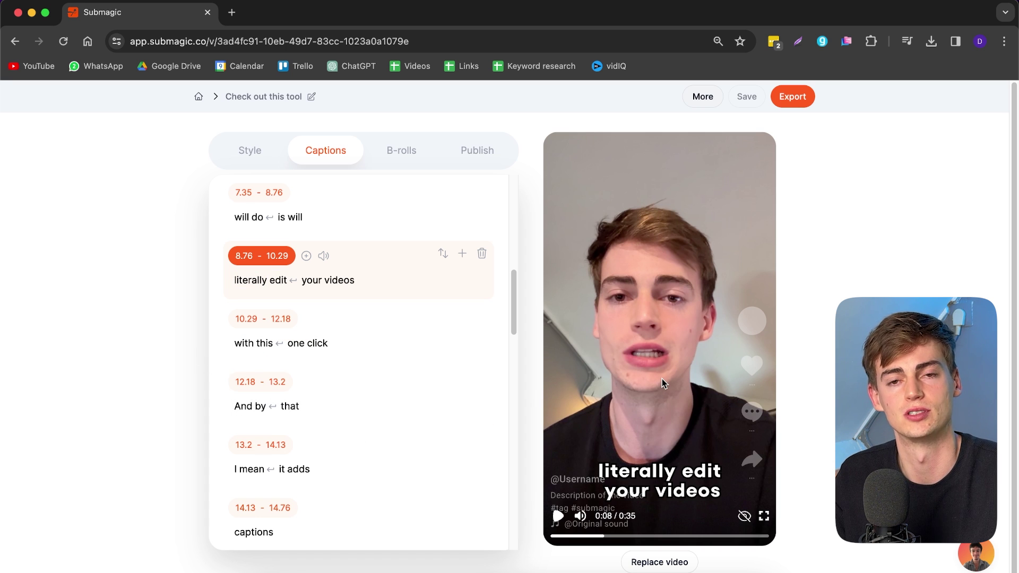
click(249, 150)
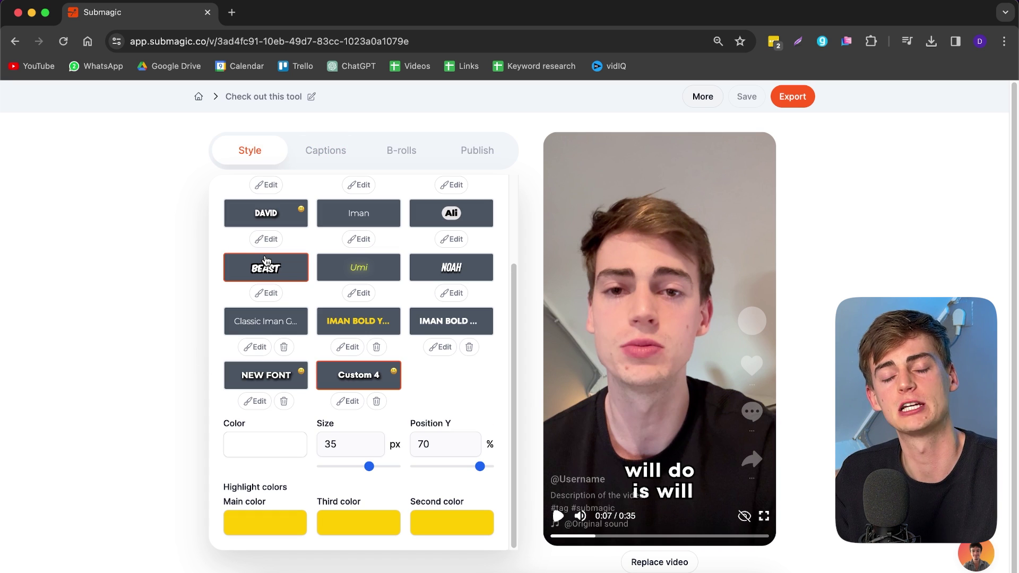
Step: Apply the DEVIN theme, mute the preview and raise the captions to 55% height
scroll(265, 260, up, 3)
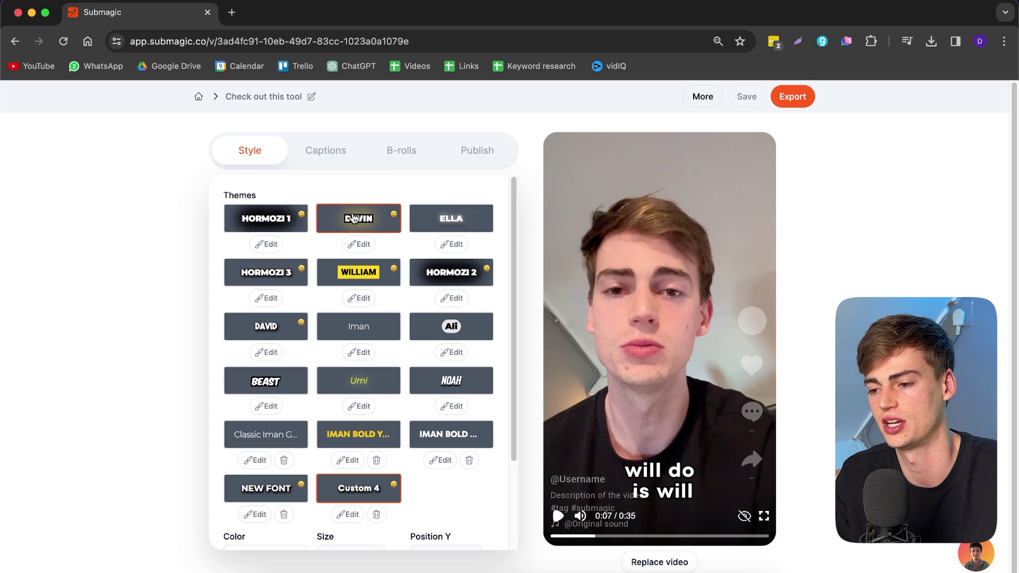
click(357, 224)
click(580, 516)
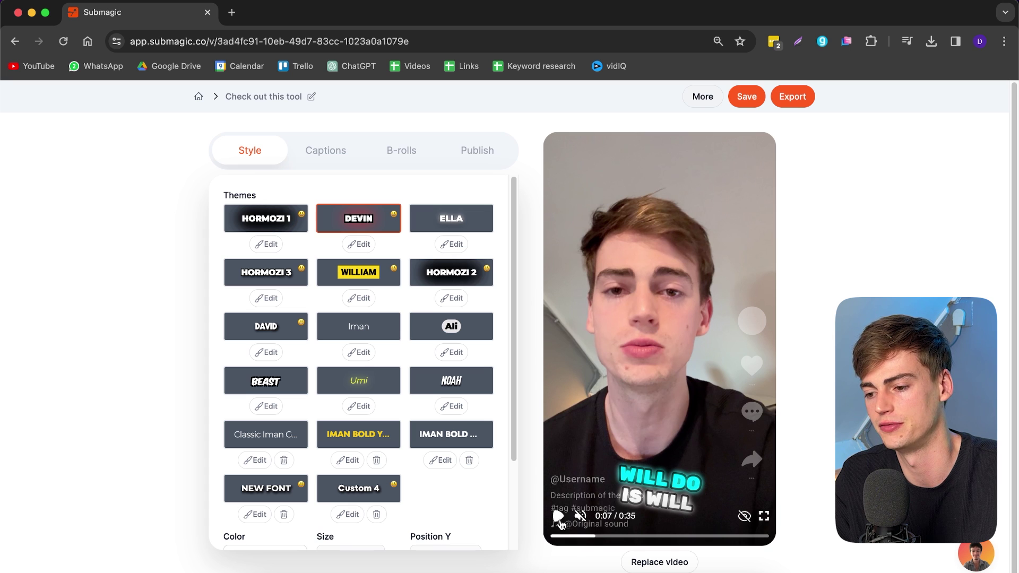
click(586, 537)
scroll(425, 523, down, 2)
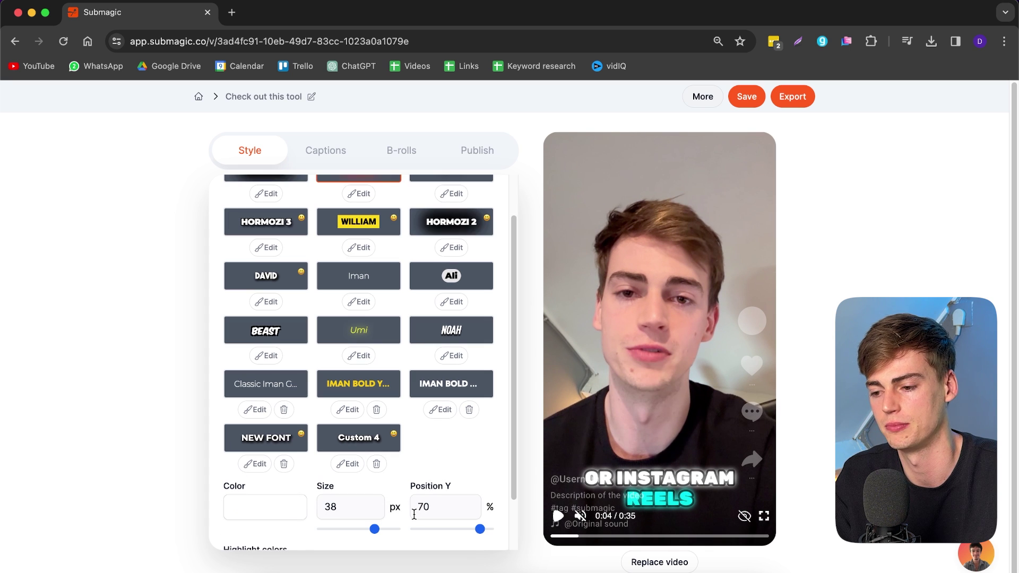
drag(472, 537, 466, 531)
scroll(419, 425, up, 2)
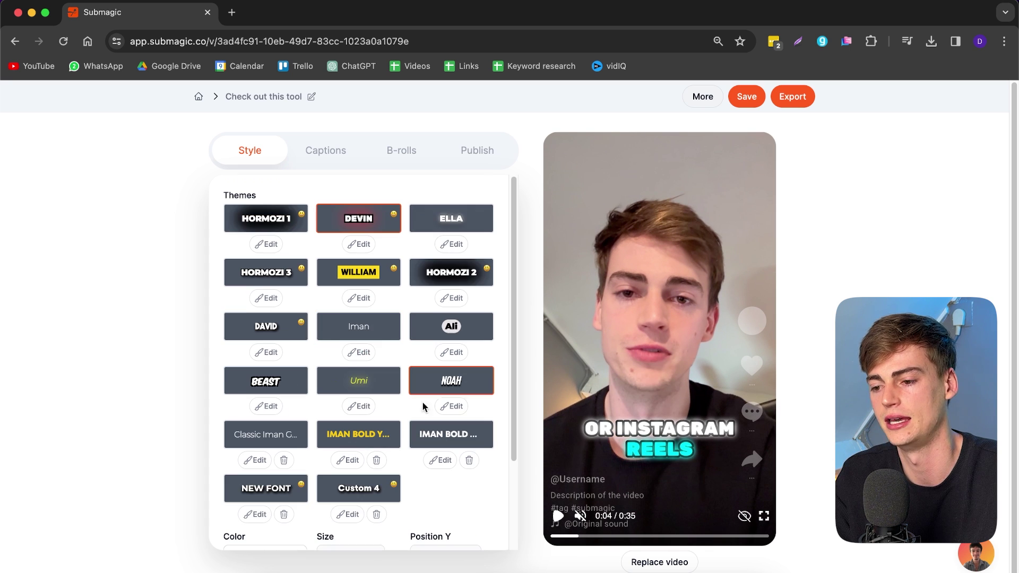
click(558, 517)
Step: Try the ELLA, HORMOZI 3, WILLIAM, HORMOZI 2, DAVID, Iman, Ali, BEAST, Umi and NOAH themes
click(428, 230)
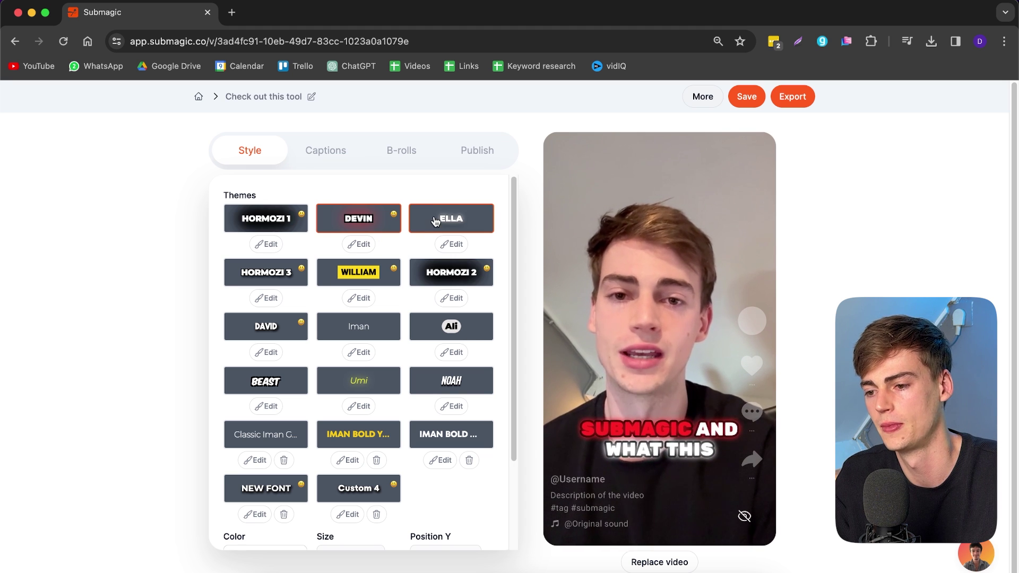
click(257, 275)
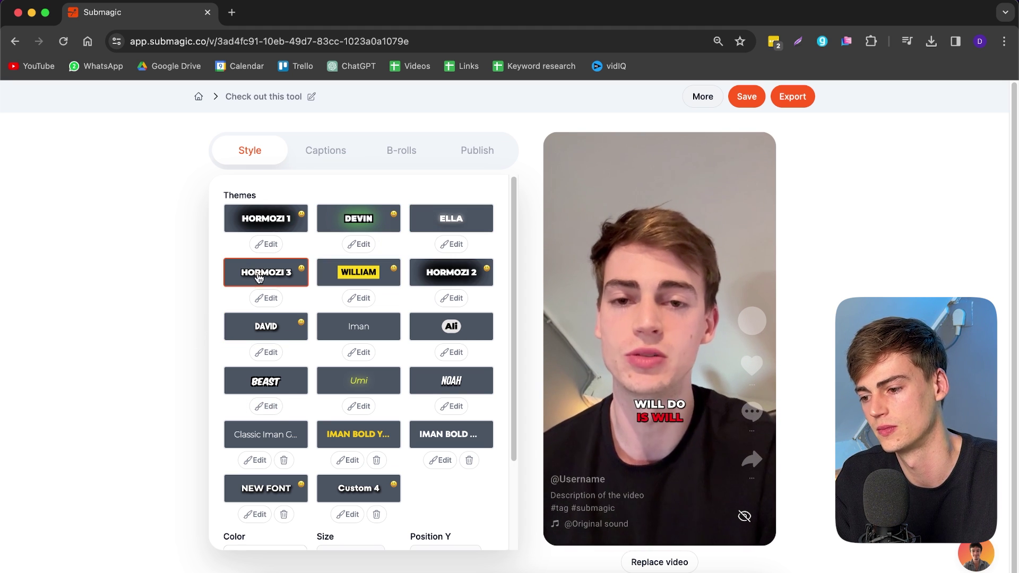
click(359, 272)
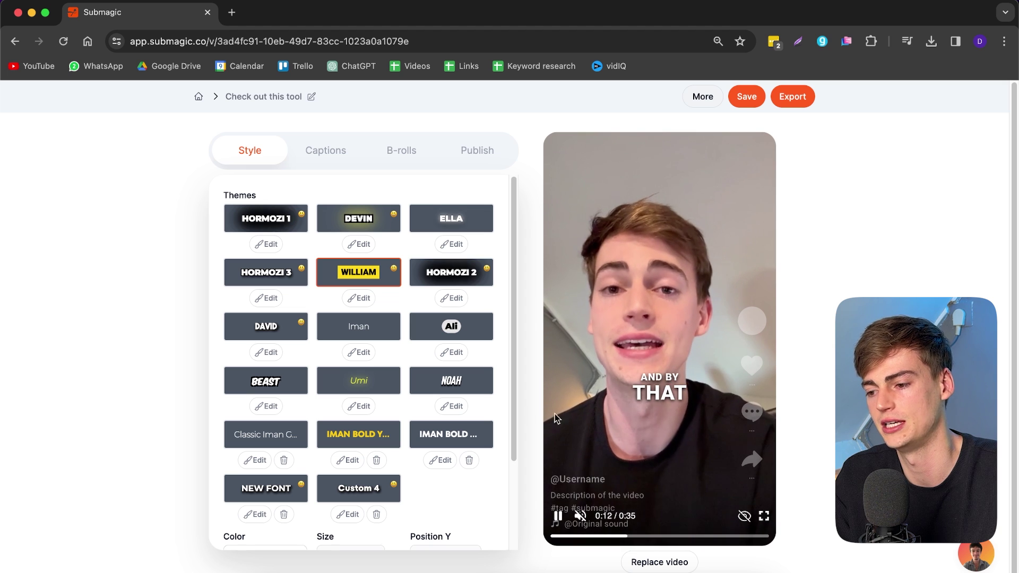
click(451, 272)
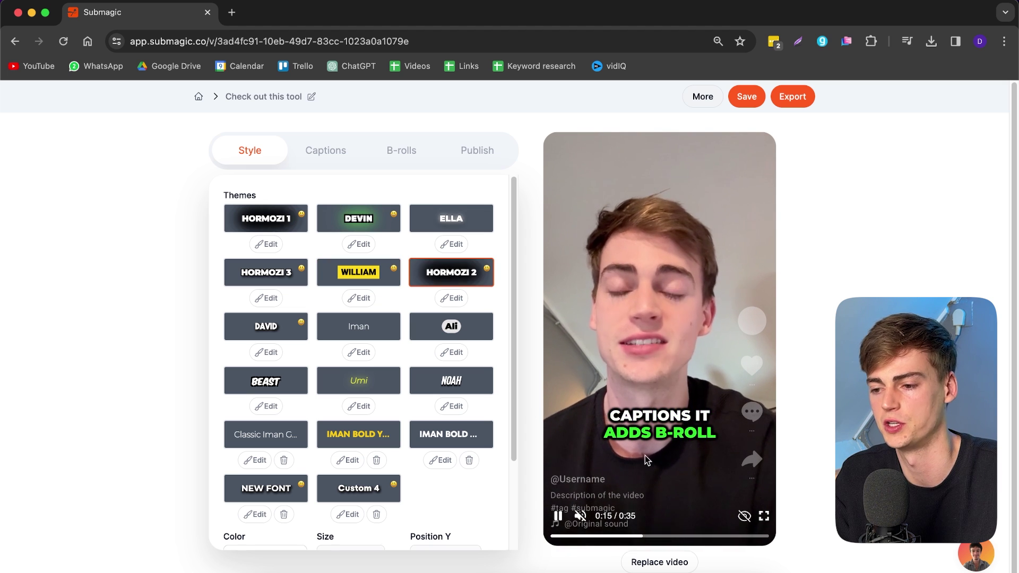
click(265, 326)
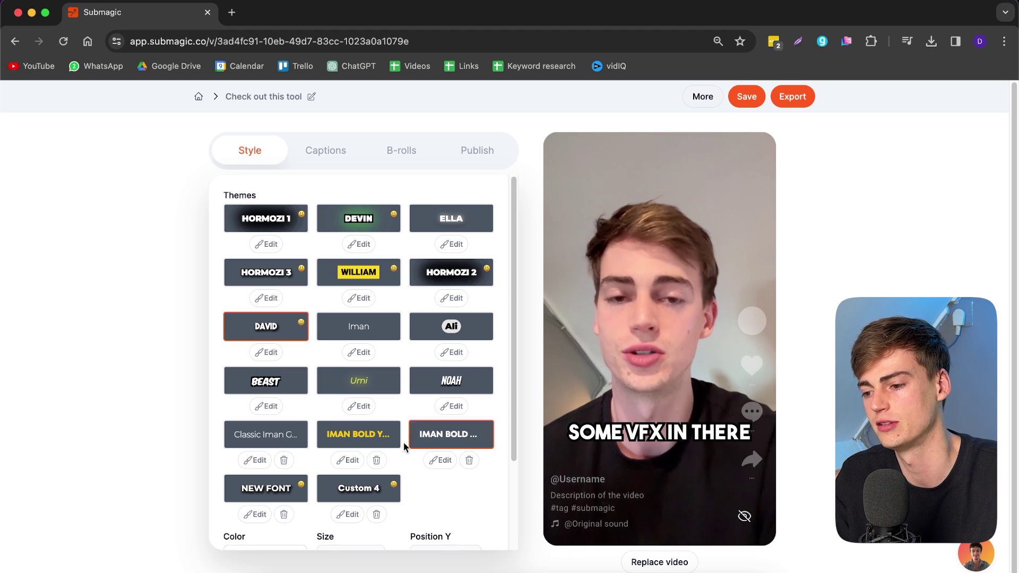
click(361, 355)
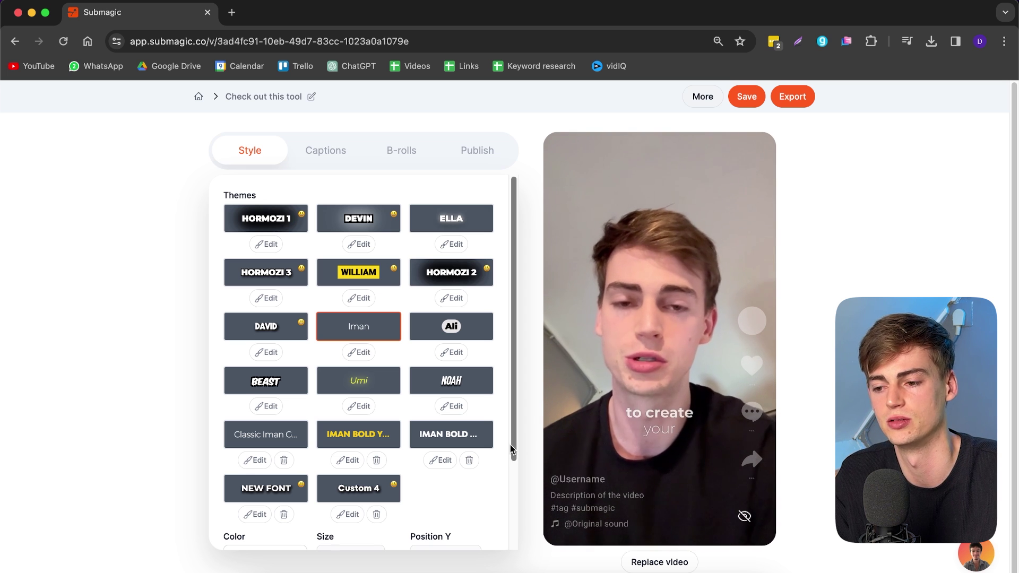
click(476, 326)
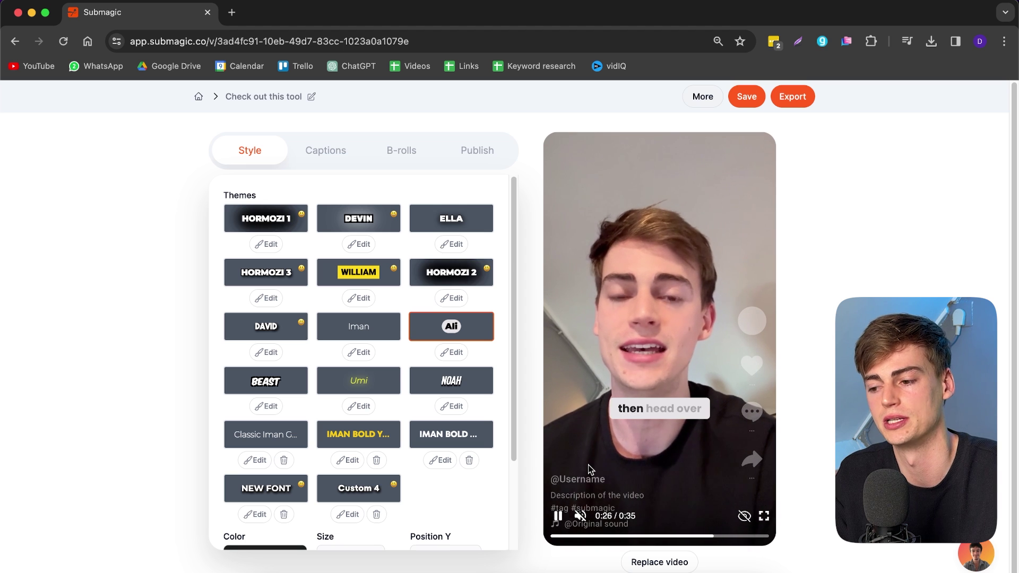
click(270, 383)
click(350, 392)
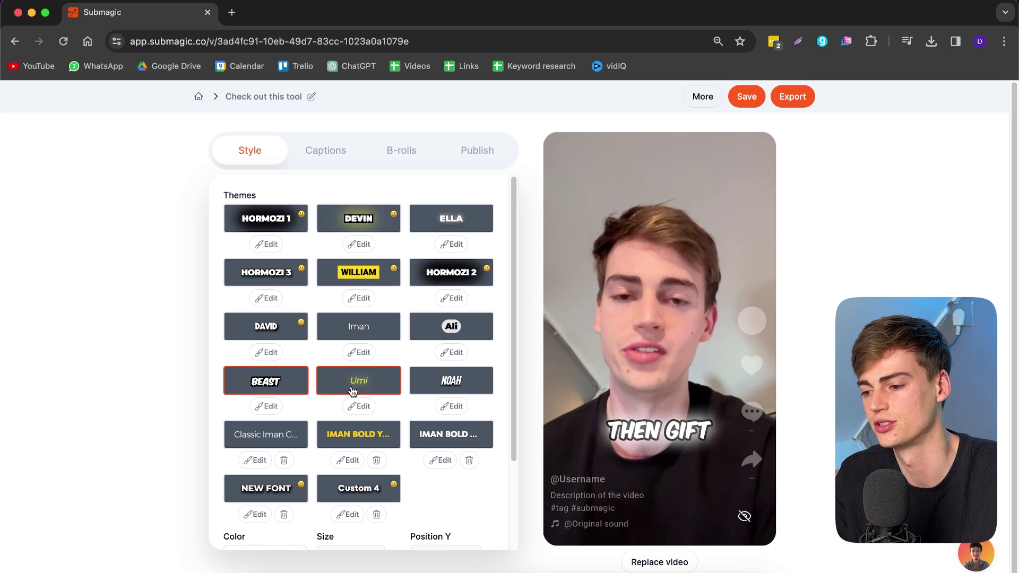
click(445, 384)
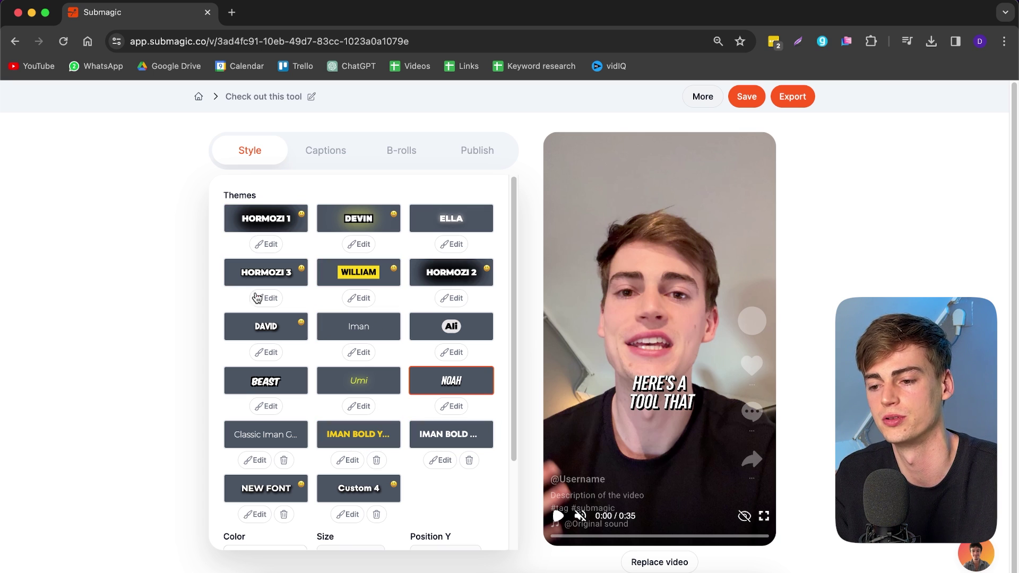
Step: Reapply the ELLA theme and open it for editing as Custom 5
click(360, 333)
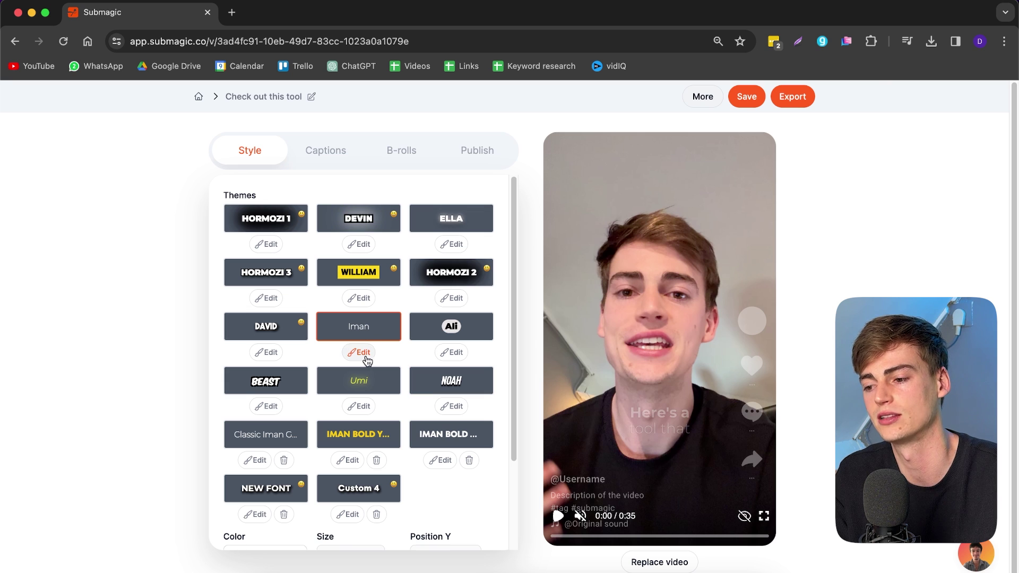
click(438, 221)
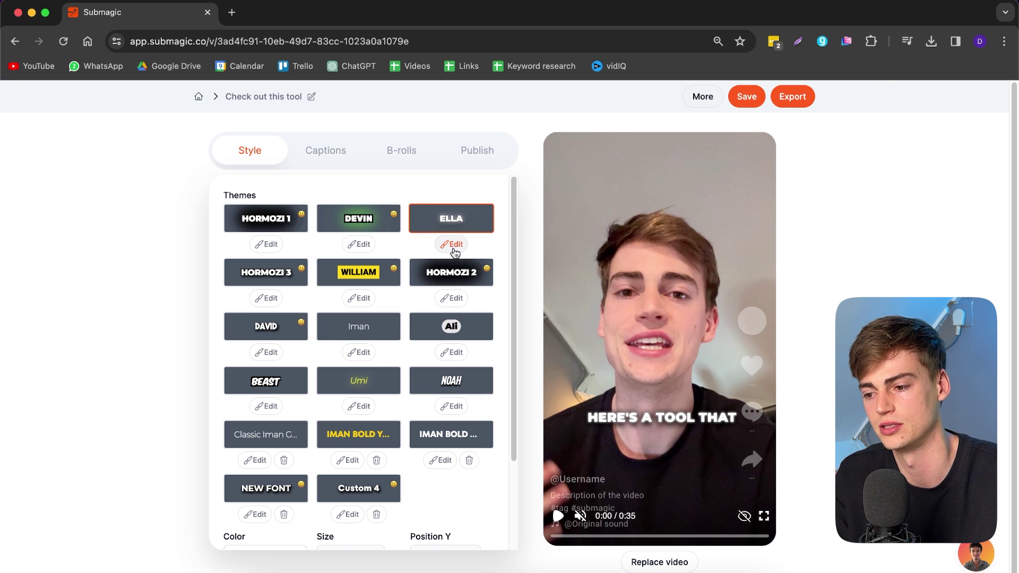
click(452, 247)
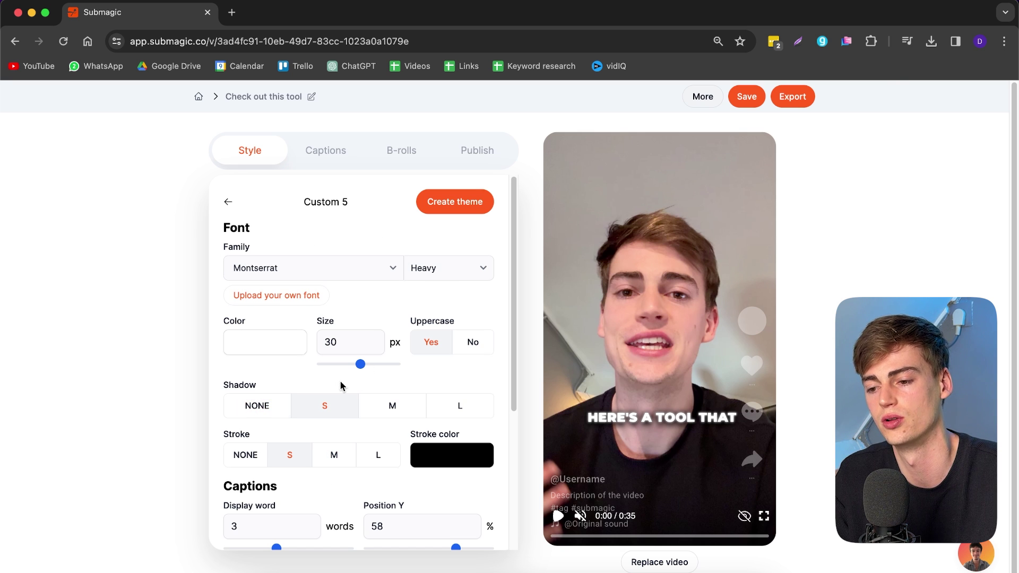
Step: Leave Custom 5 unsaved and apply the yellow Iman Bold theme (size 40, position 50)
scroll(396, 357, down, 1)
scroll(343, 398, down, 1)
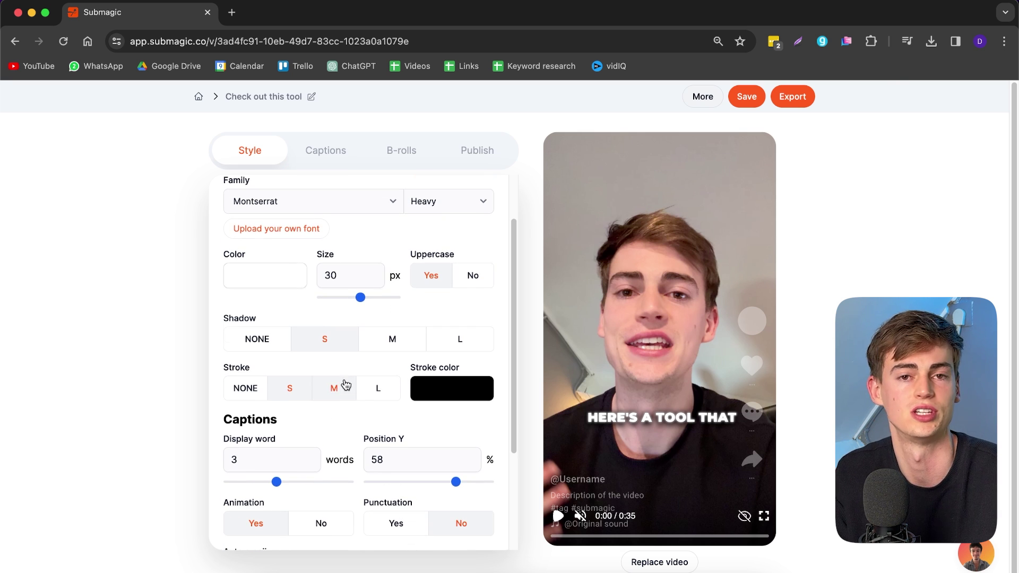
scroll(343, 384, down, 4)
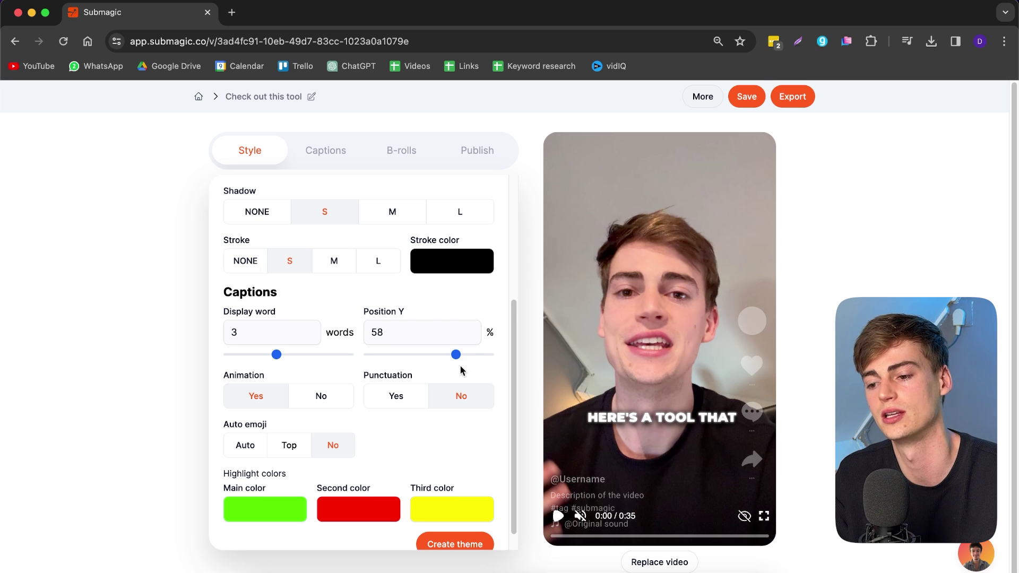
scroll(465, 492, down, 1)
scroll(336, 471, up, 6)
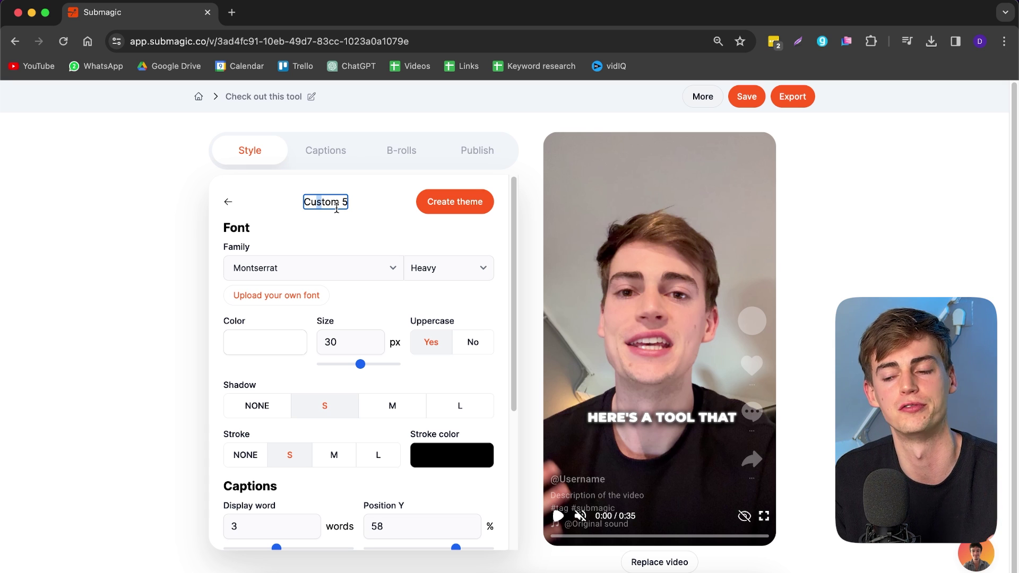
click(225, 202)
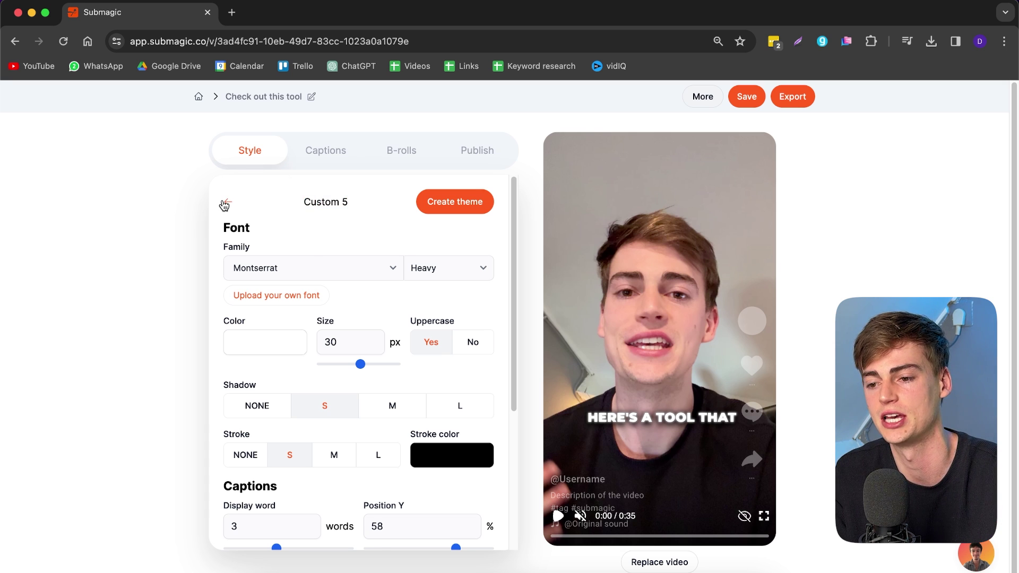
scroll(341, 372, down, 3)
click(340, 324)
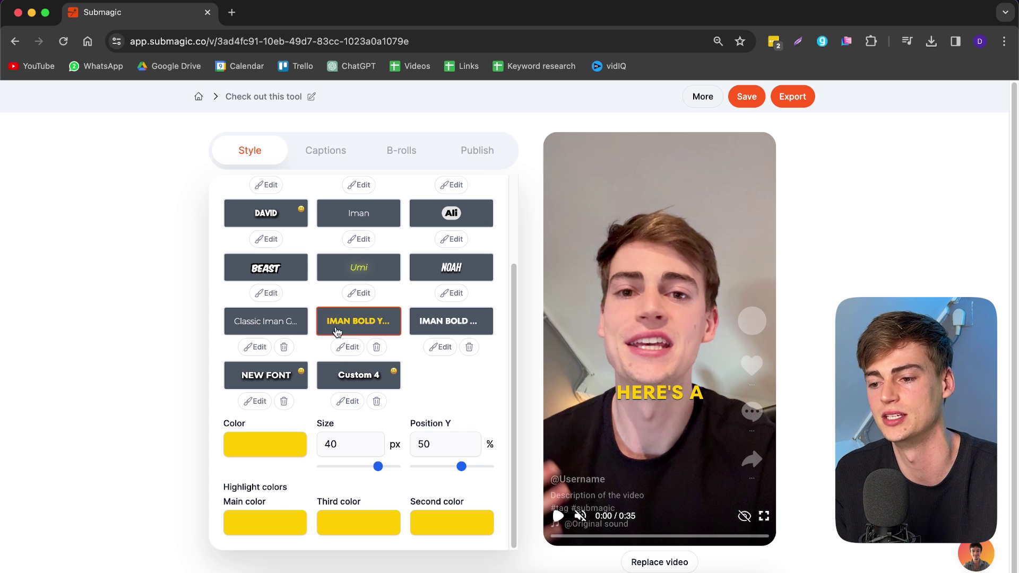
Step: Add the hammer-and-wrench emoji, found by searching 'wrench', to the 'a tool' caption
click(326, 152)
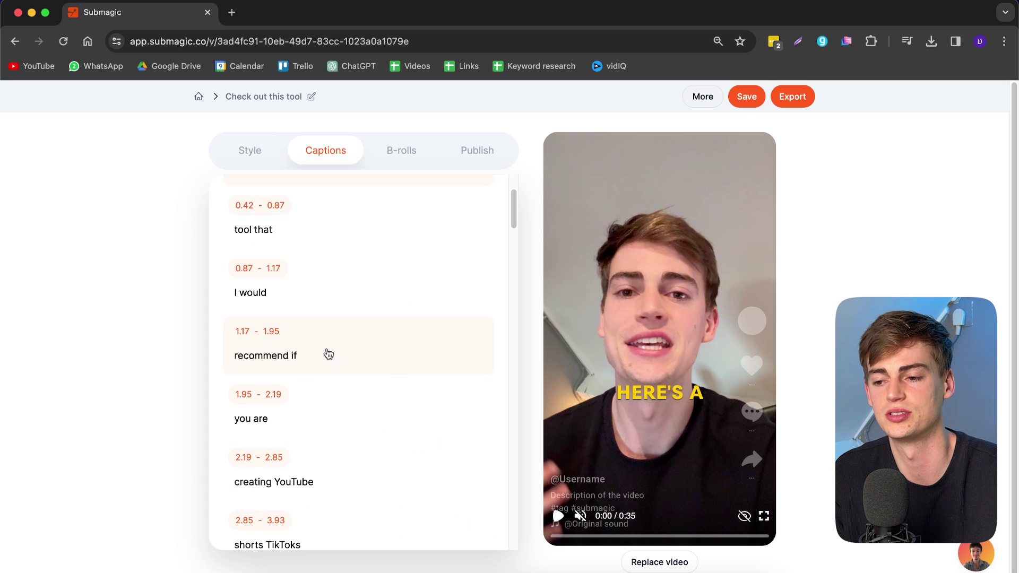
scroll(391, 398, down, 7)
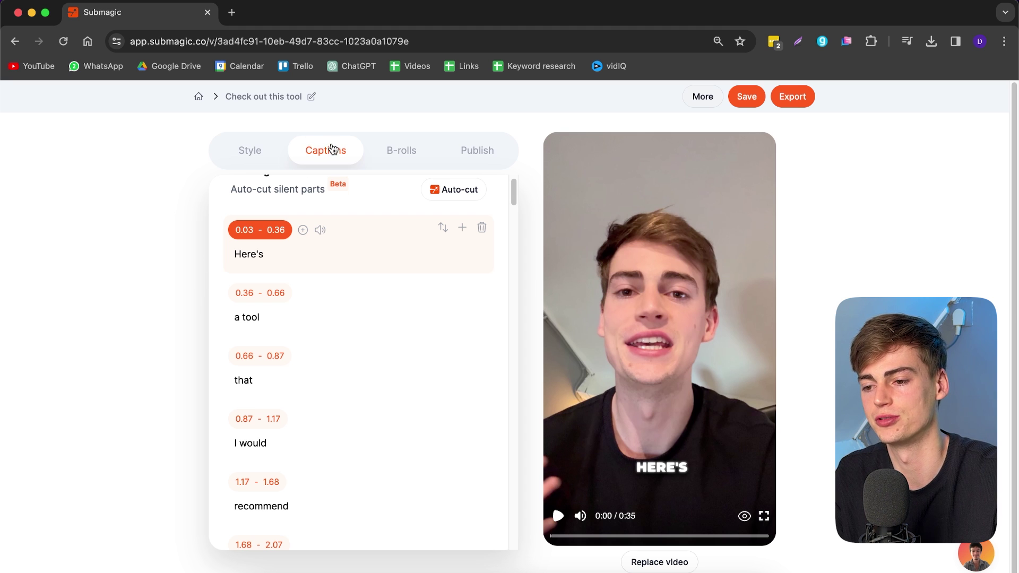
scroll(273, 353, down, 1)
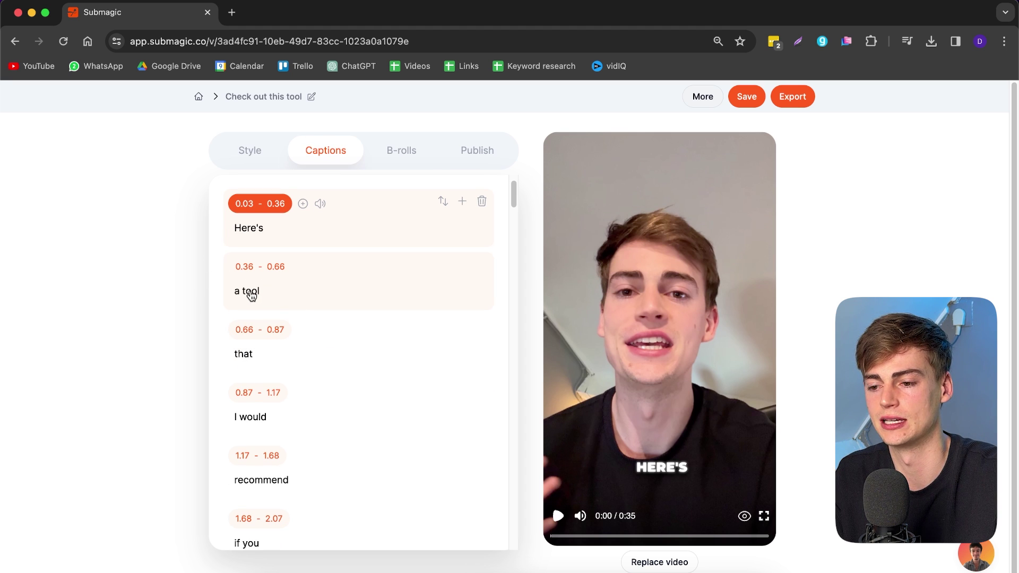
click(252, 293)
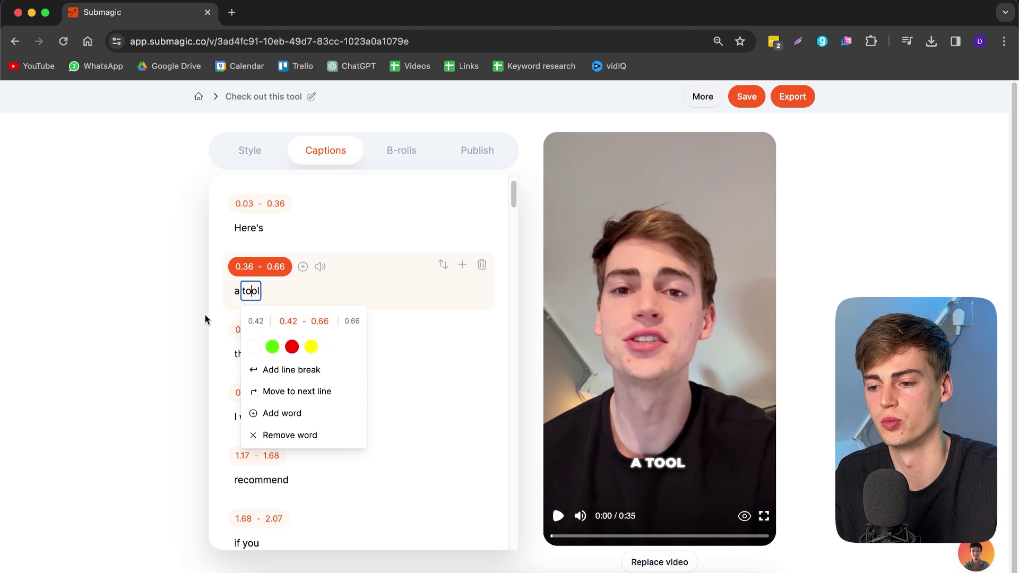
click(303, 268)
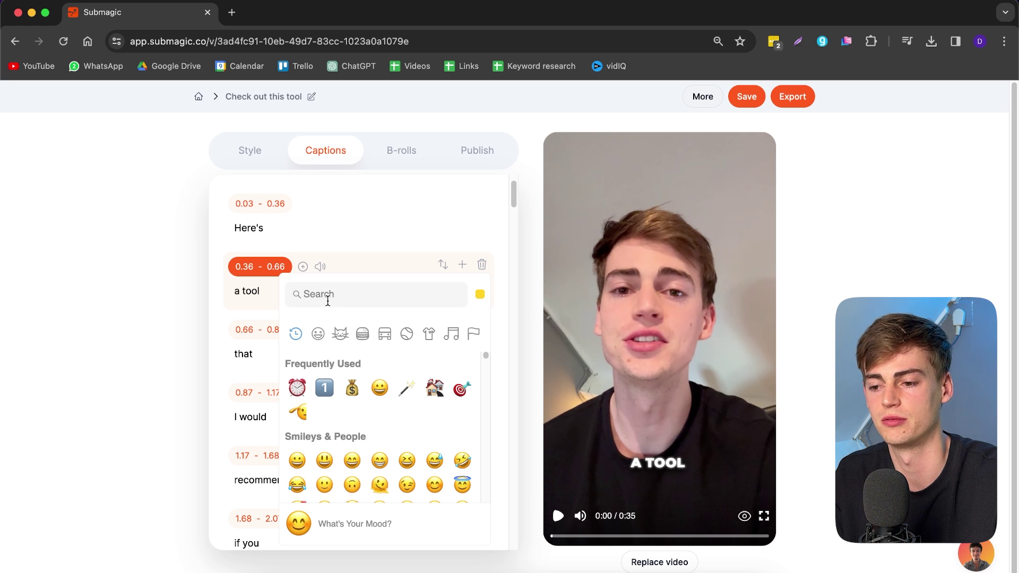
click(317, 295)
text(tool)
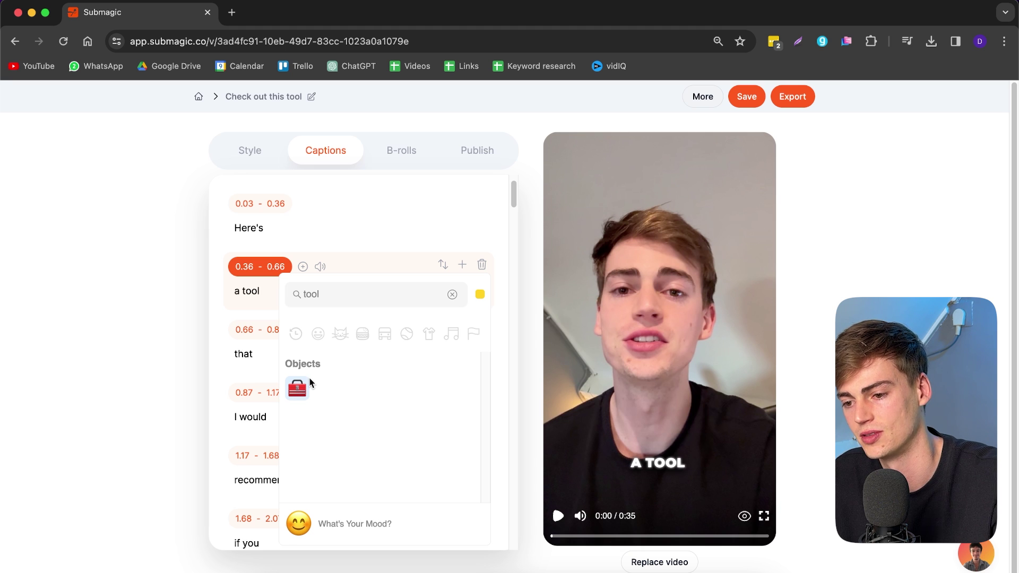
click(344, 296)
key(BackSpace)
key(BackSpace)
key(BackSpace)
key(BackSpace)
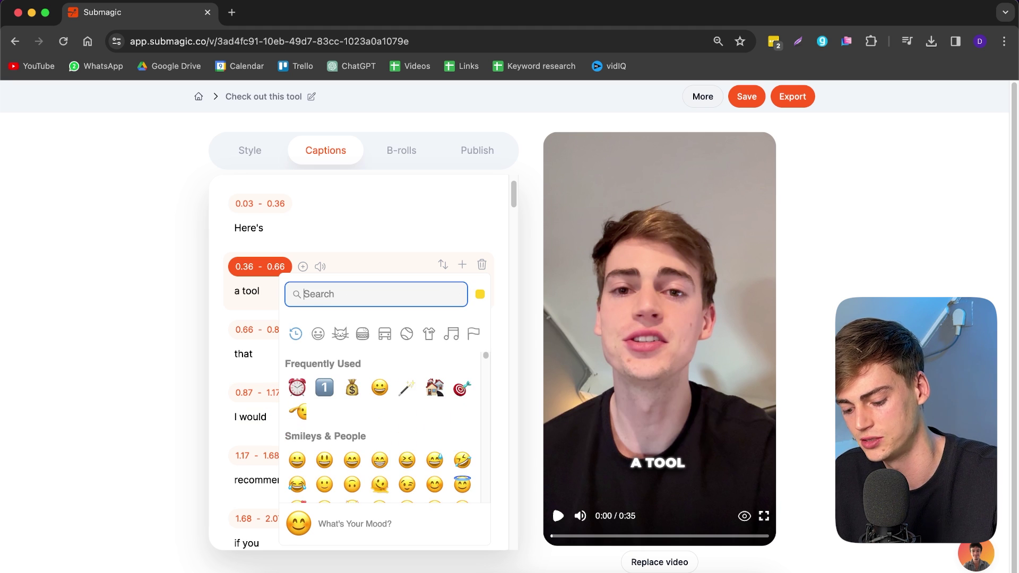
text(wrench)
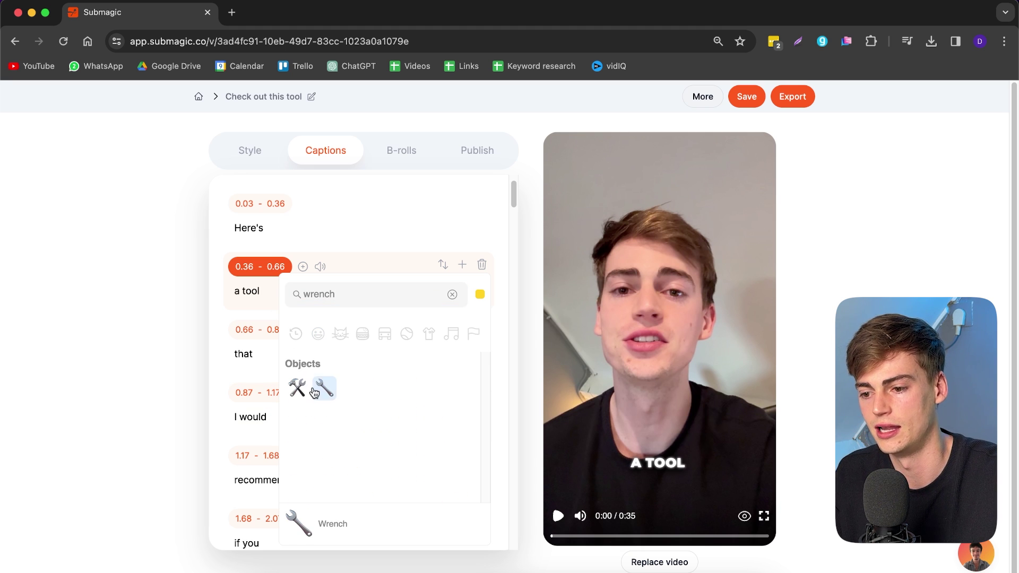
click(296, 390)
Step: Play the preview briefly to check the emoji on the 'a tool' caption
click(248, 227)
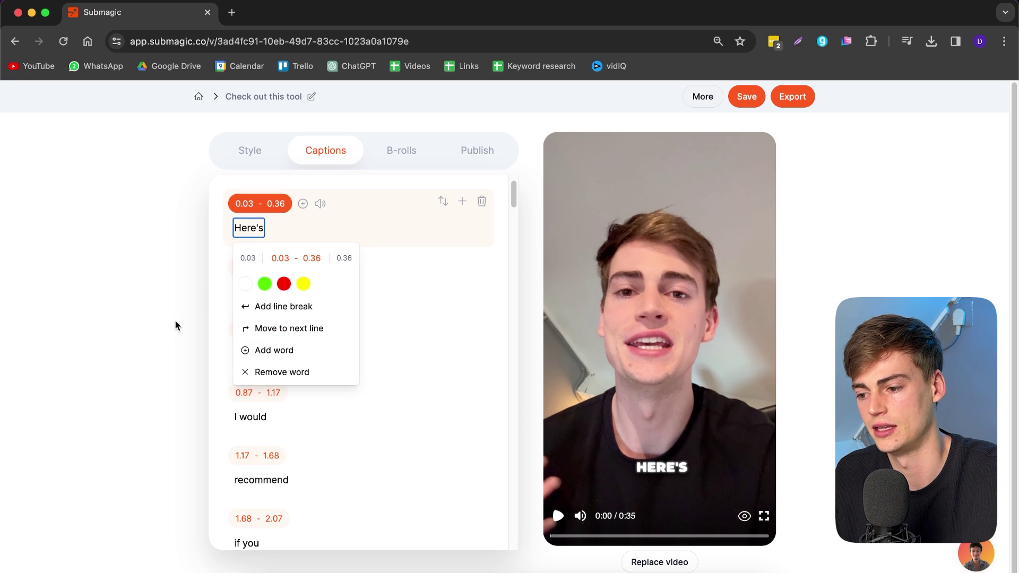
click(175, 338)
click(556, 516)
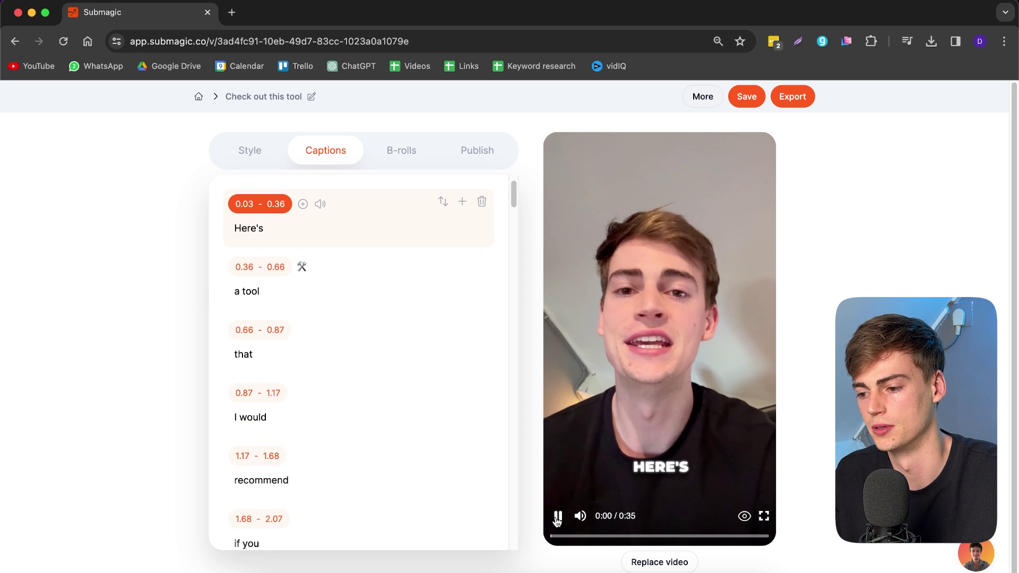
click(556, 515)
scroll(266, 287, up, 4)
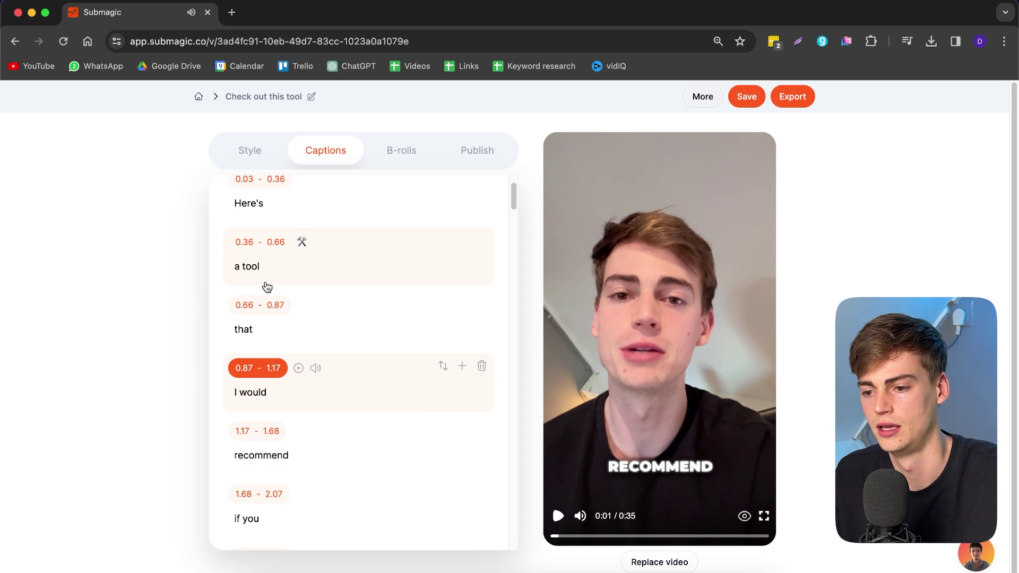
Step: Keep emoji animation on Yes and save the style as the 'clean moving font' theme
click(259, 299)
click(265, 160)
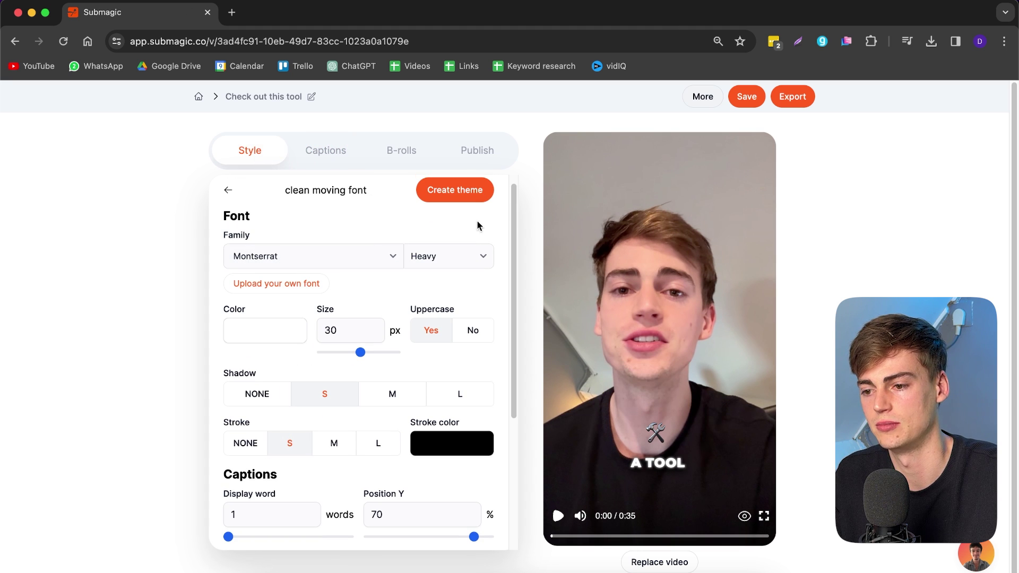
scroll(317, 255, down, 8)
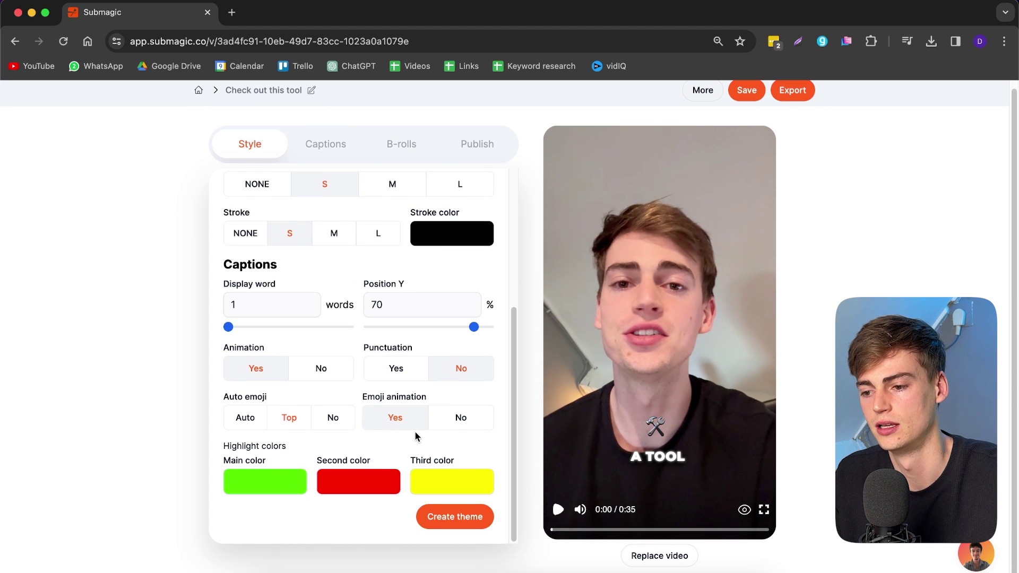
drag(234, 397, 287, 419)
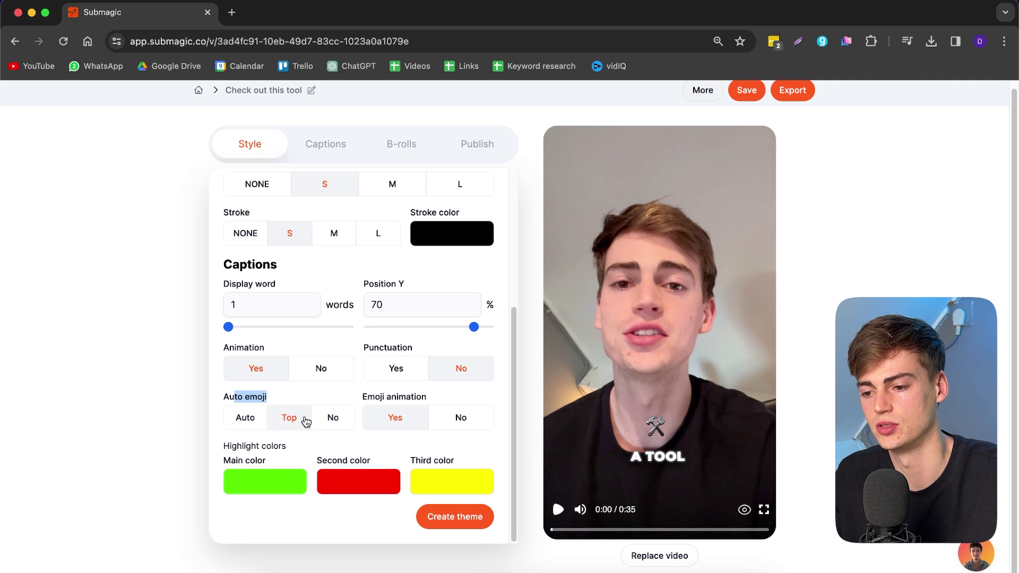
click(457, 419)
click(393, 420)
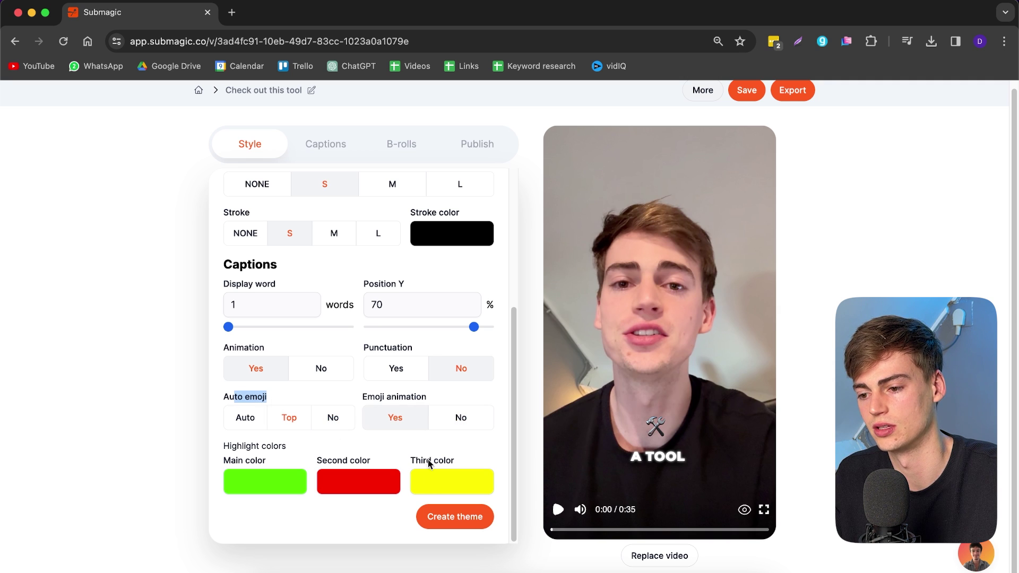
click(432, 518)
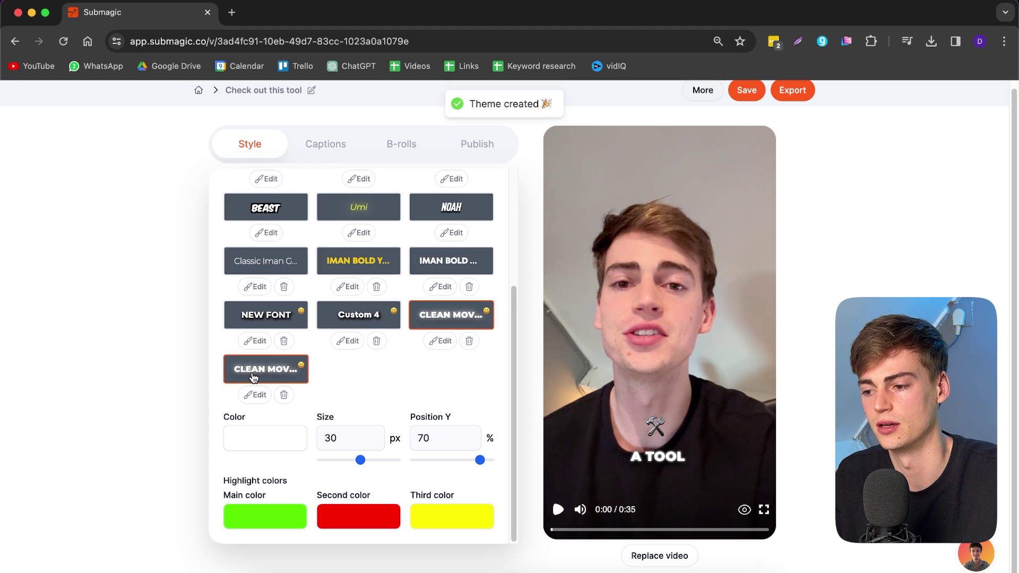
click(325, 144)
Step: Check caption timing from 'Here's' and 'recommend', playing and rewinding the preview to 0:06
scroll(333, 406, up, 3)
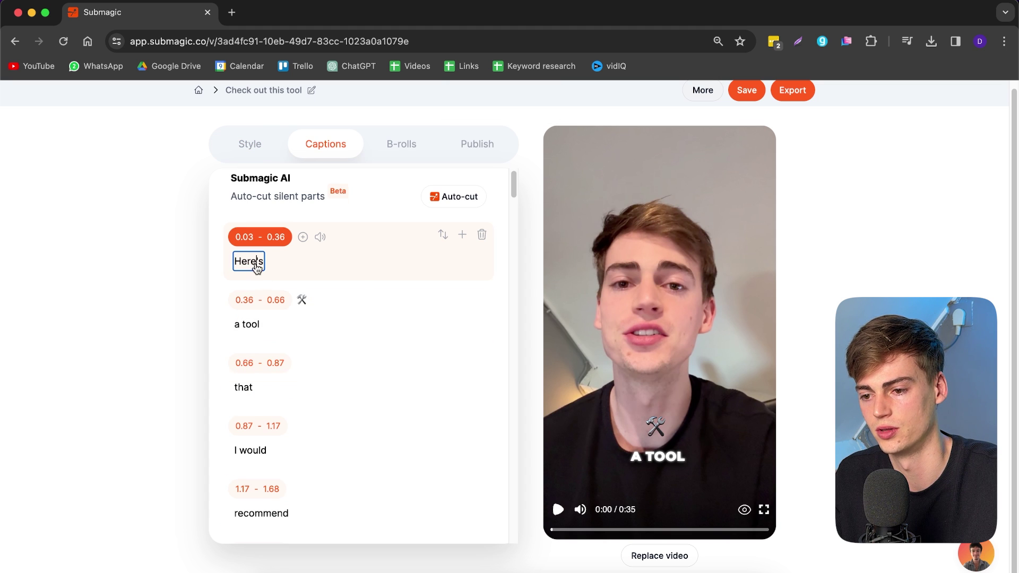
click(250, 263)
click(558, 509)
click(558, 509)
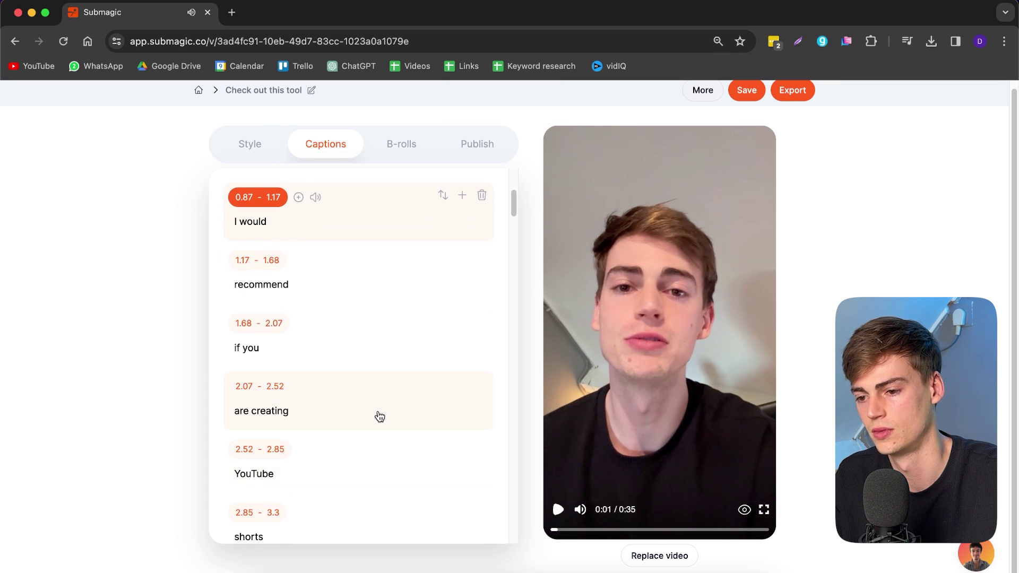
scroll(379, 416, up, 3)
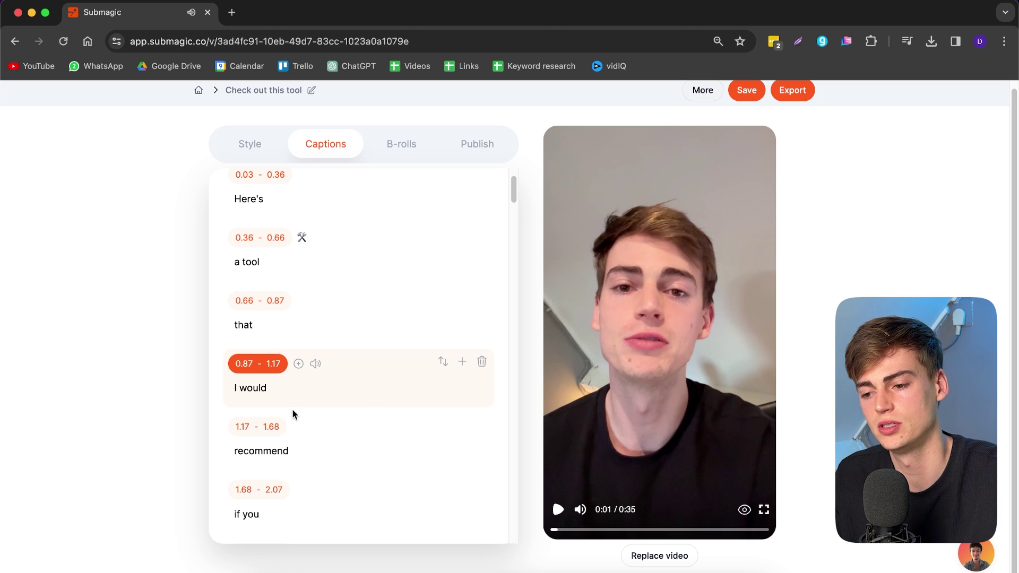
scroll(297, 404, down, 4)
click(250, 232)
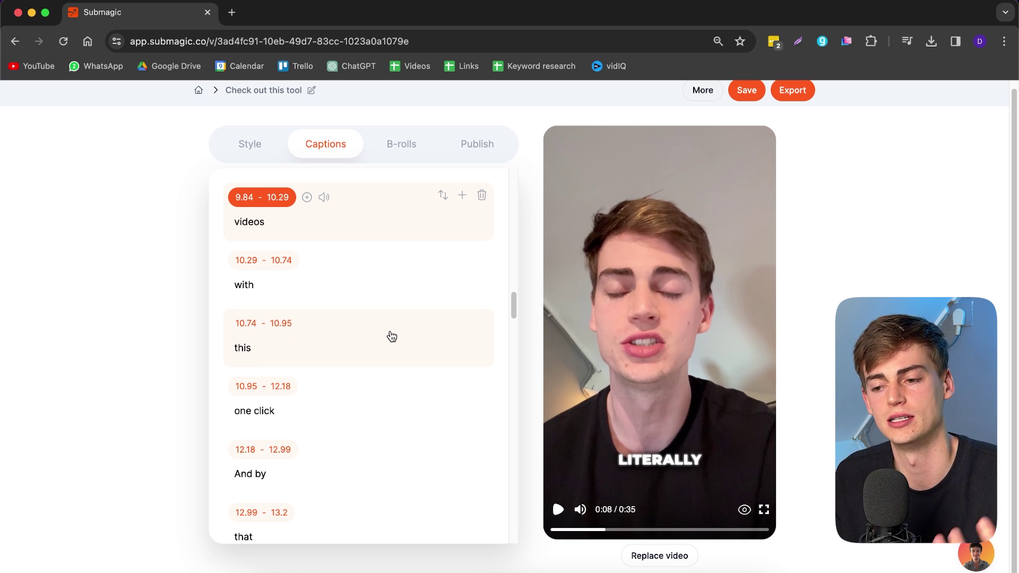
click(556, 510)
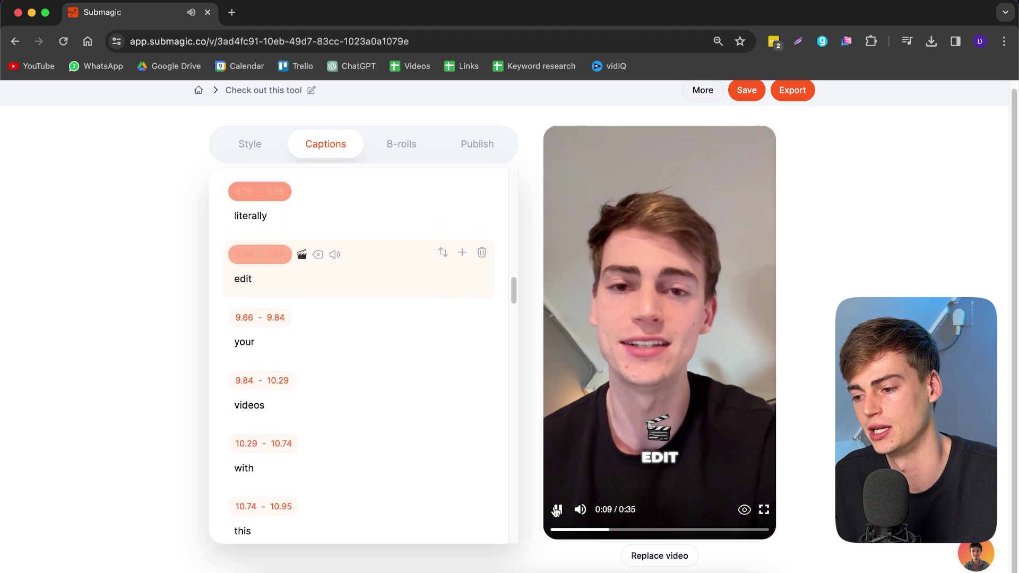
mouse_move(610, 530)
mouse_down()
mouse_move(593, 532)
mouse_move(609, 532)
mouse_up()
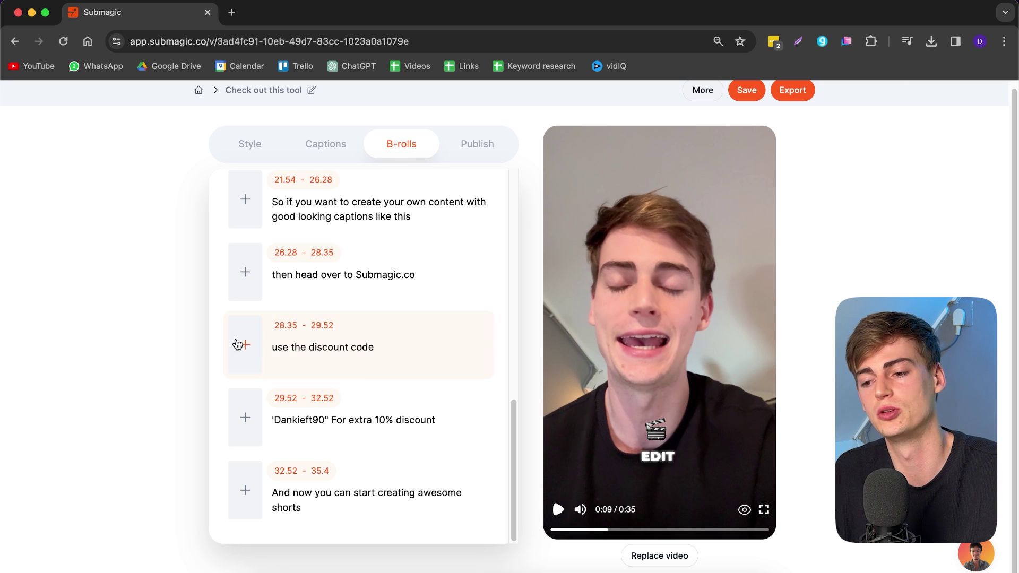
Step: Start a B-roll on the 5.1–12.18 segment, anchored on the word 'edit'
scroll(364, 371, up, 20)
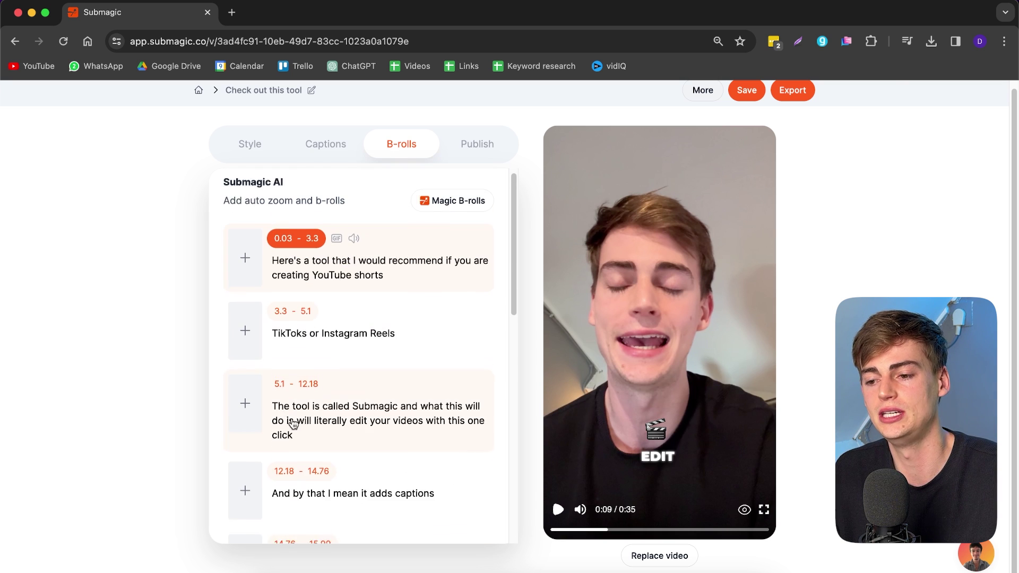
scroll(293, 423, down, 3)
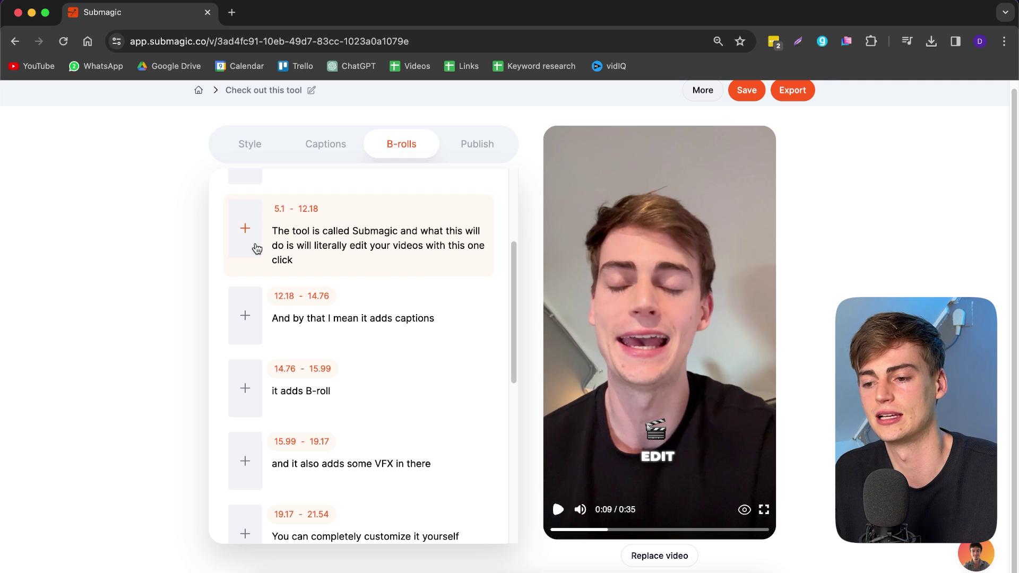
click(245, 232)
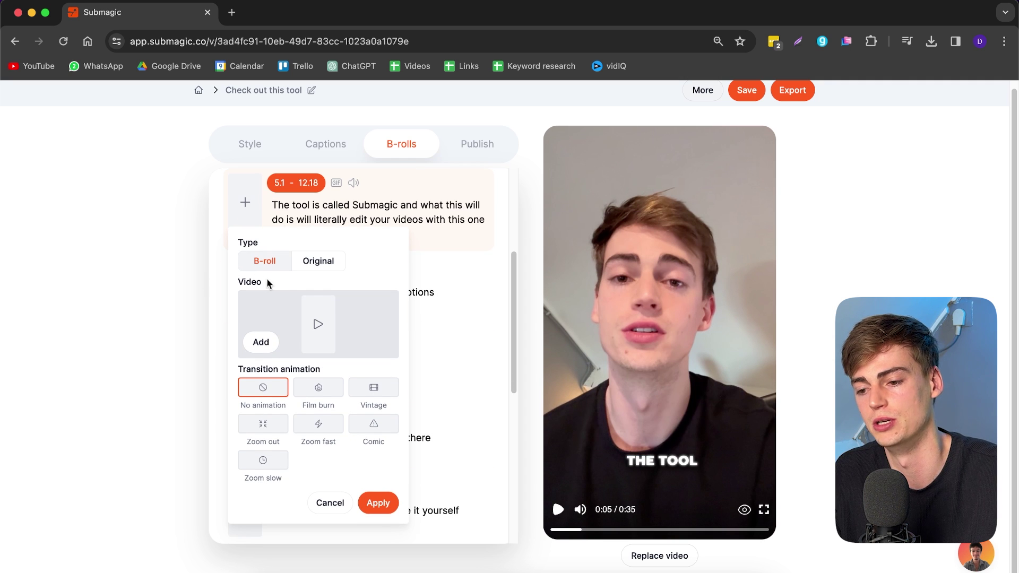
click(261, 344)
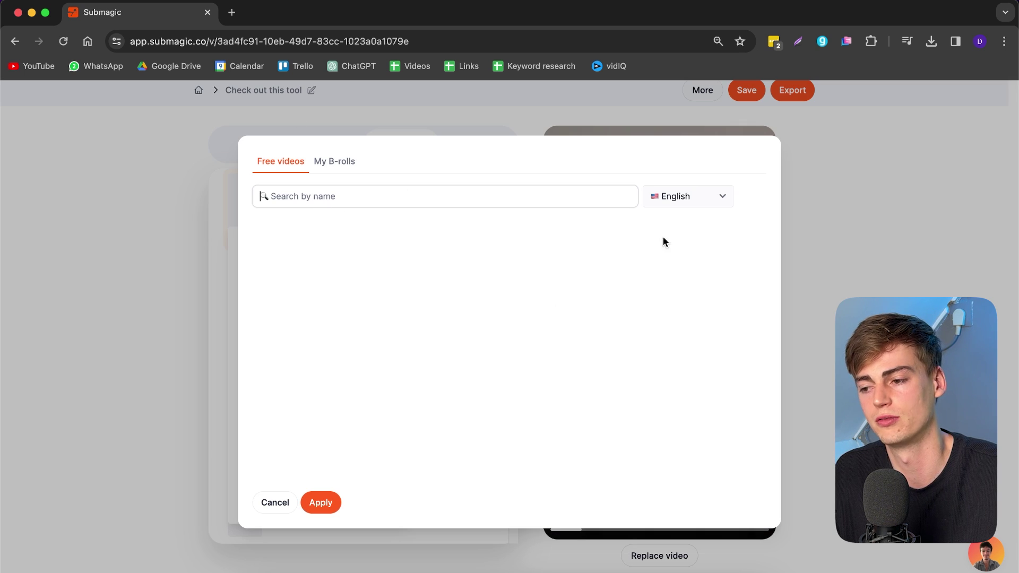
click(261, 507)
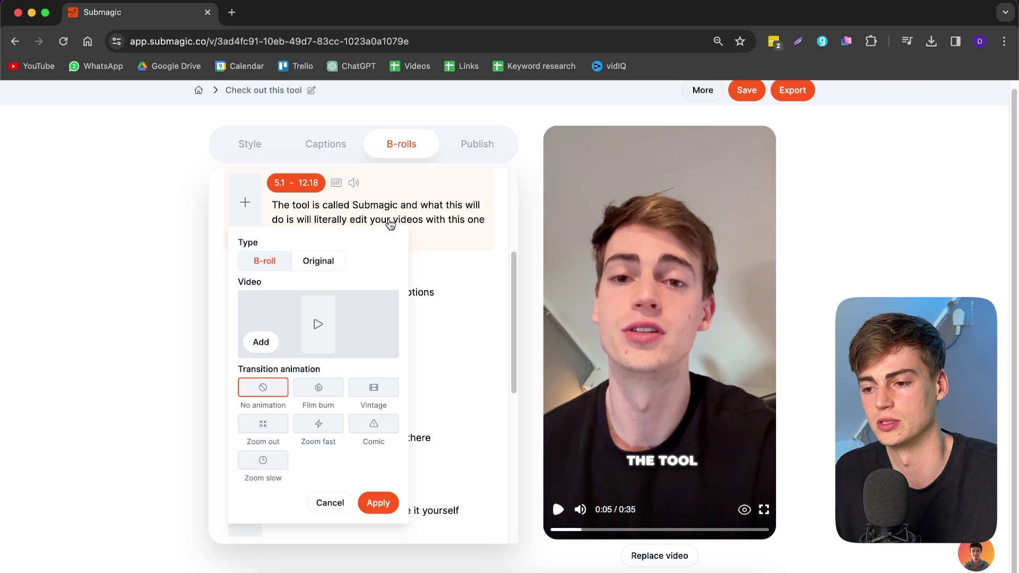
click(331, 207)
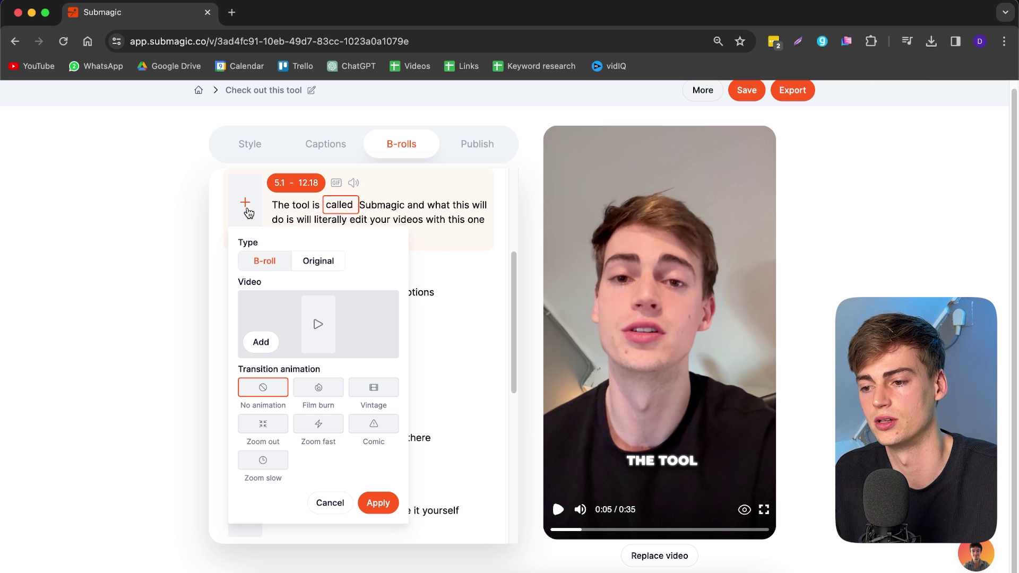
click(358, 226)
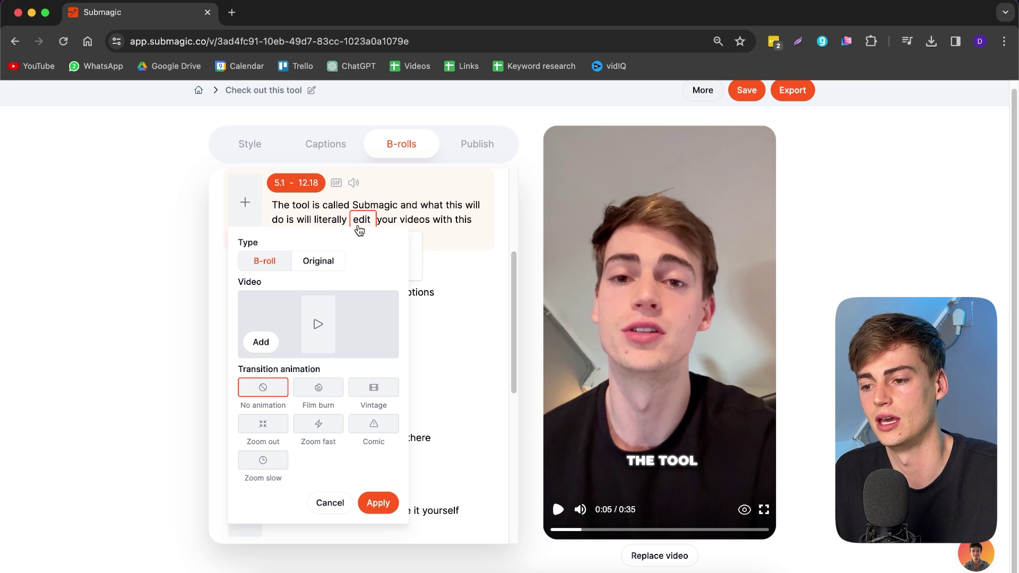
Step: Insert a stock clip of someone editing at a desk with a Film burn transition
click(261, 349)
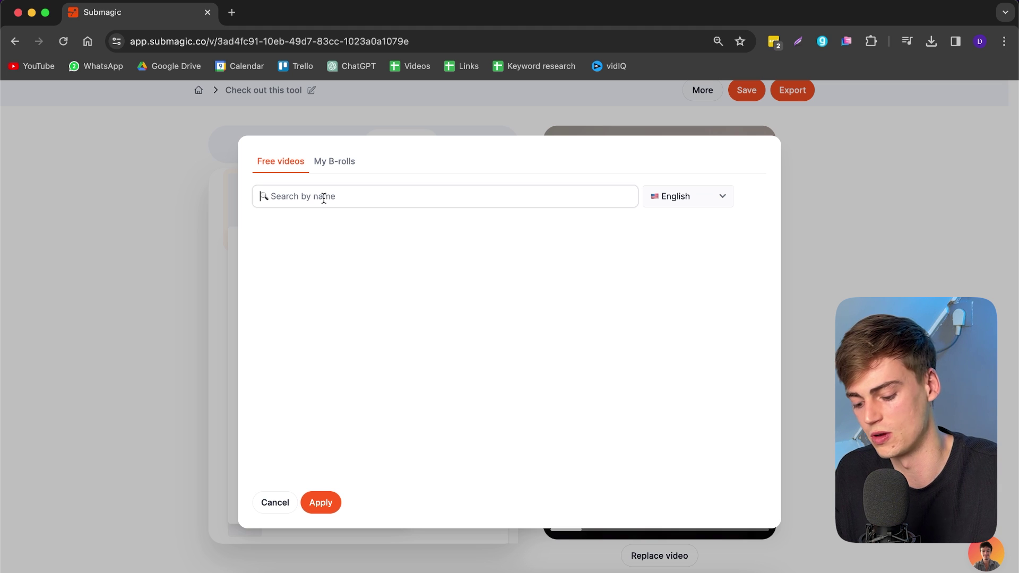
text(edit)
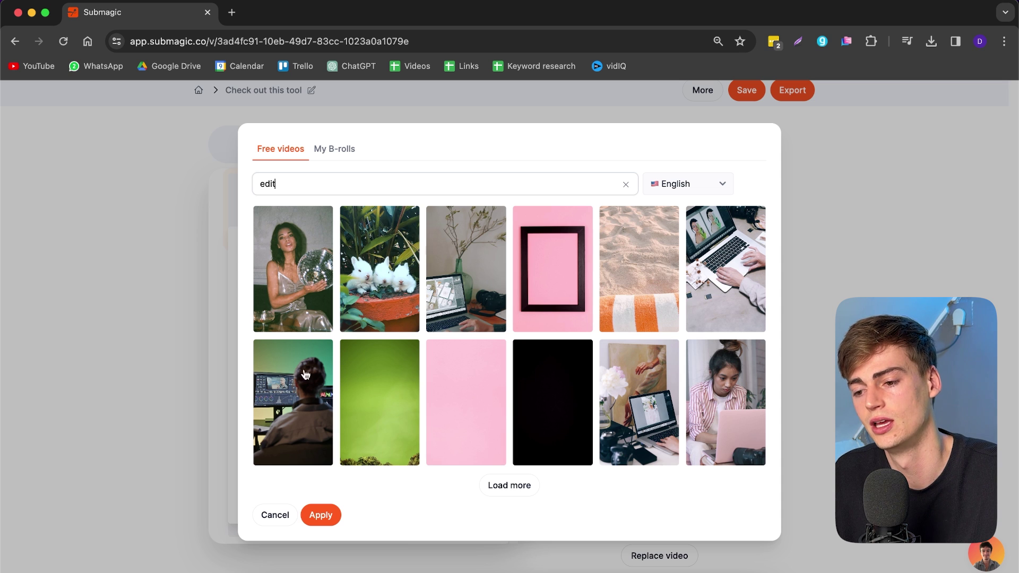
click(279, 395)
click(321, 516)
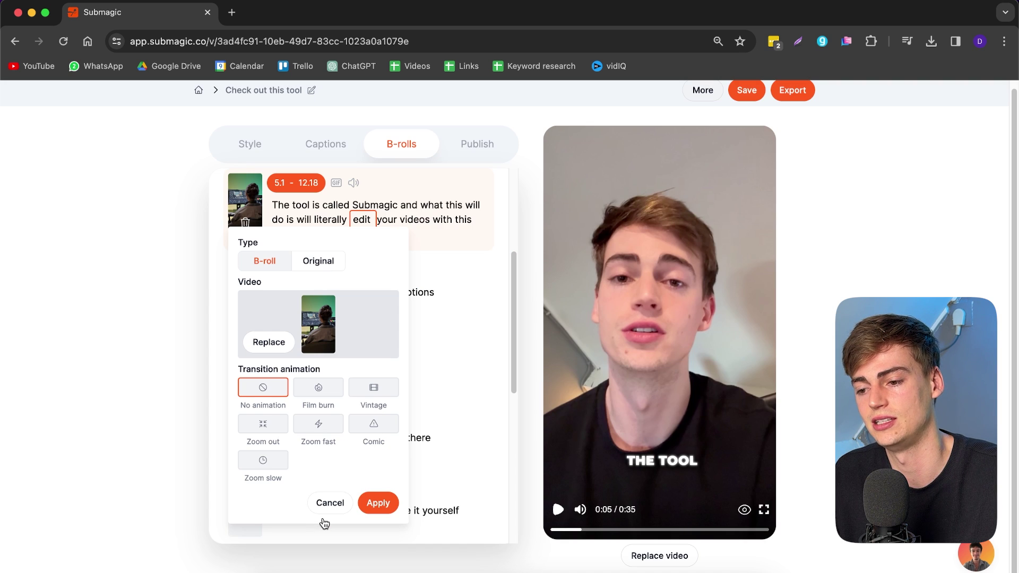
click(317, 392)
click(379, 503)
Step: Replay the preview from 0:03 to check the new B-roll
click(575, 530)
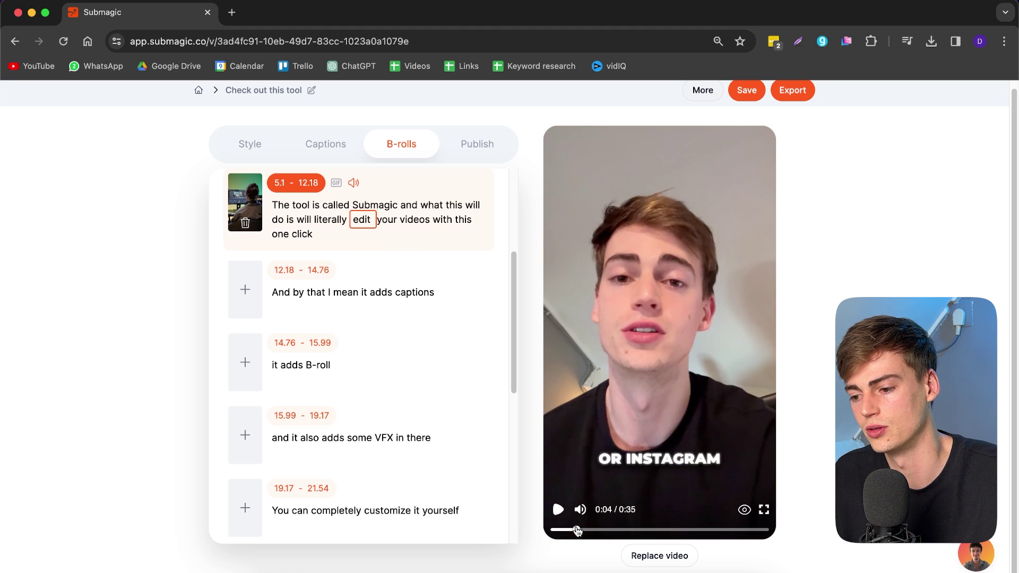
click(561, 516)
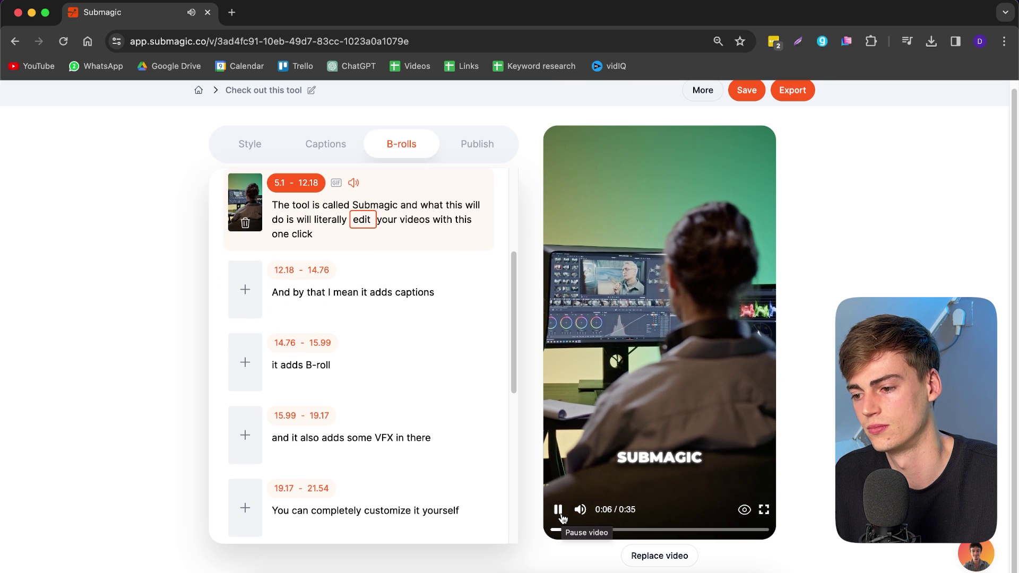
click(559, 513)
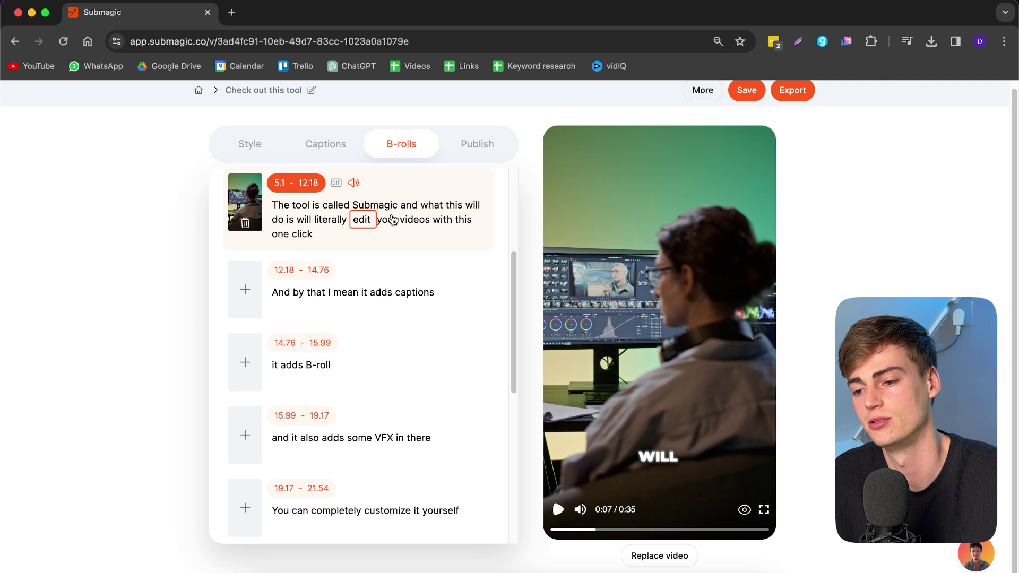
Step: Open replacement options for the VFX line's B-roll and show My B-rolls
click(248, 204)
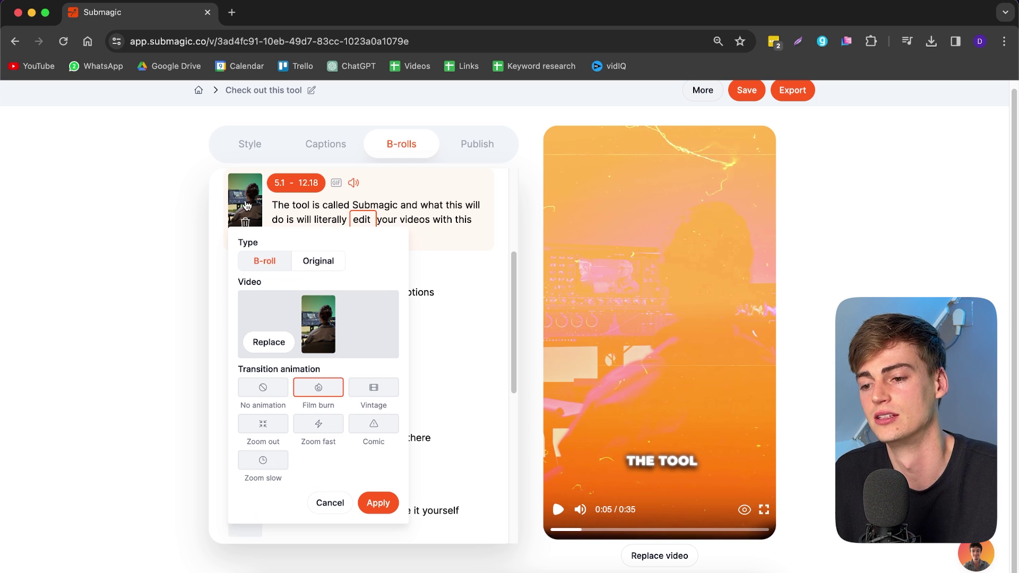
click(269, 342)
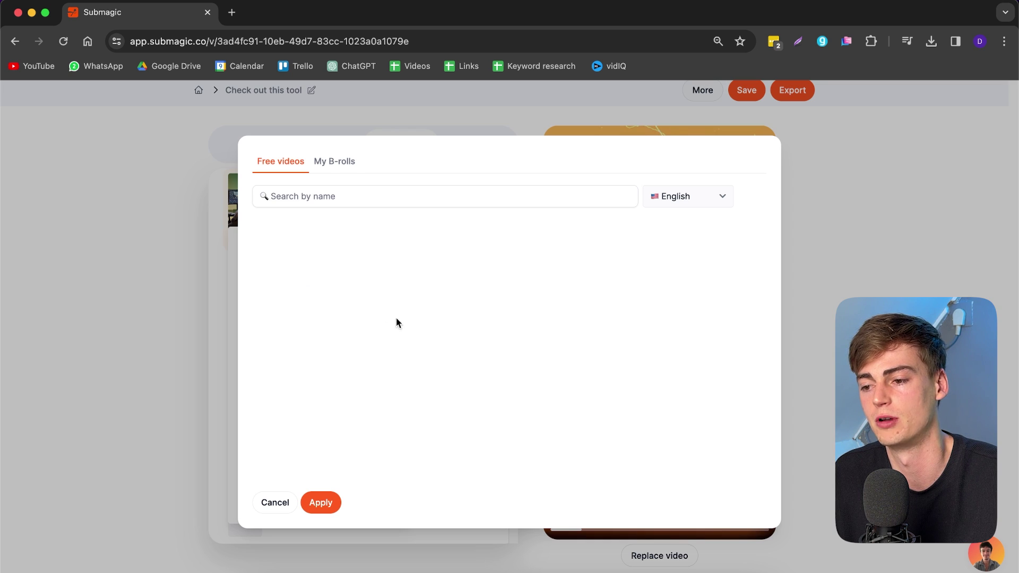
click(331, 168)
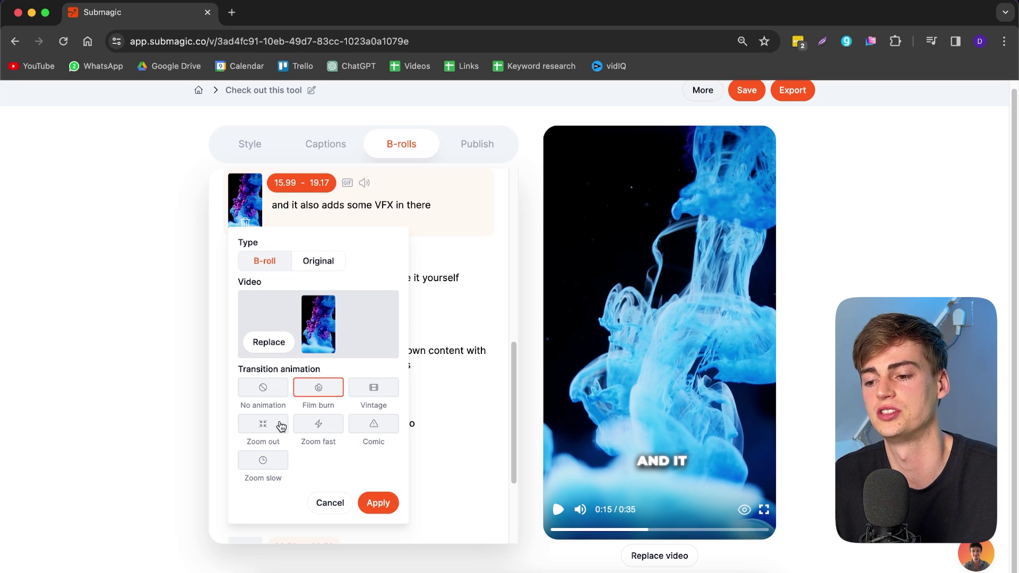
Step: Compare Film burn, Zoom out, Zoom fast, Comic and Zoom slow transitions, then apply Vintage
click(317, 396)
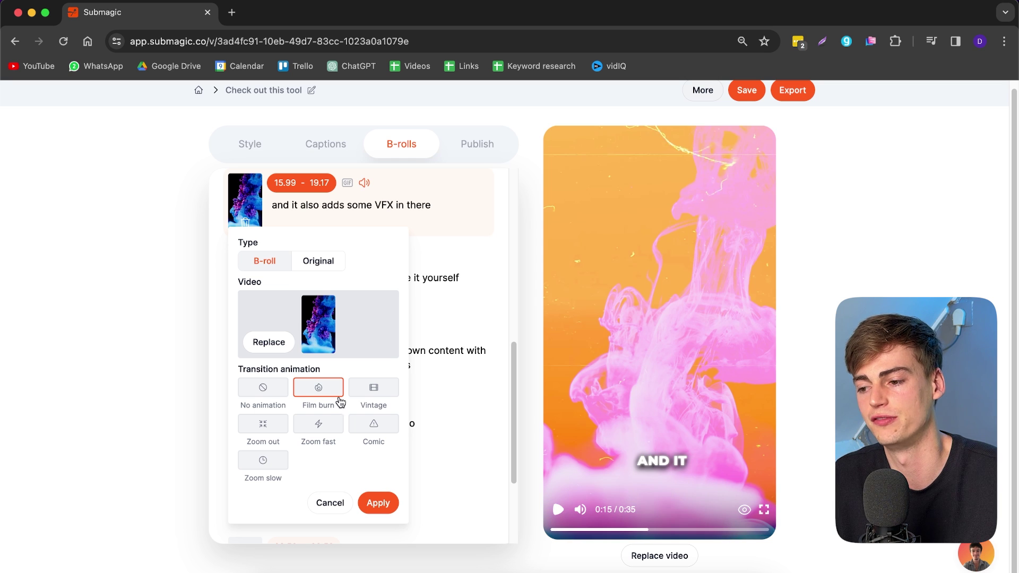
click(374, 392)
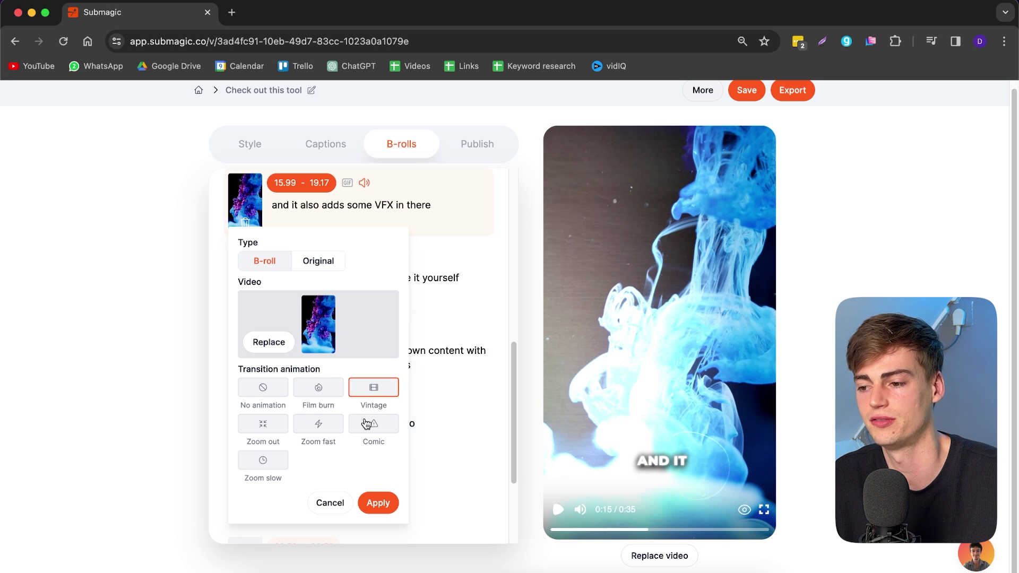
click(263, 425)
click(321, 428)
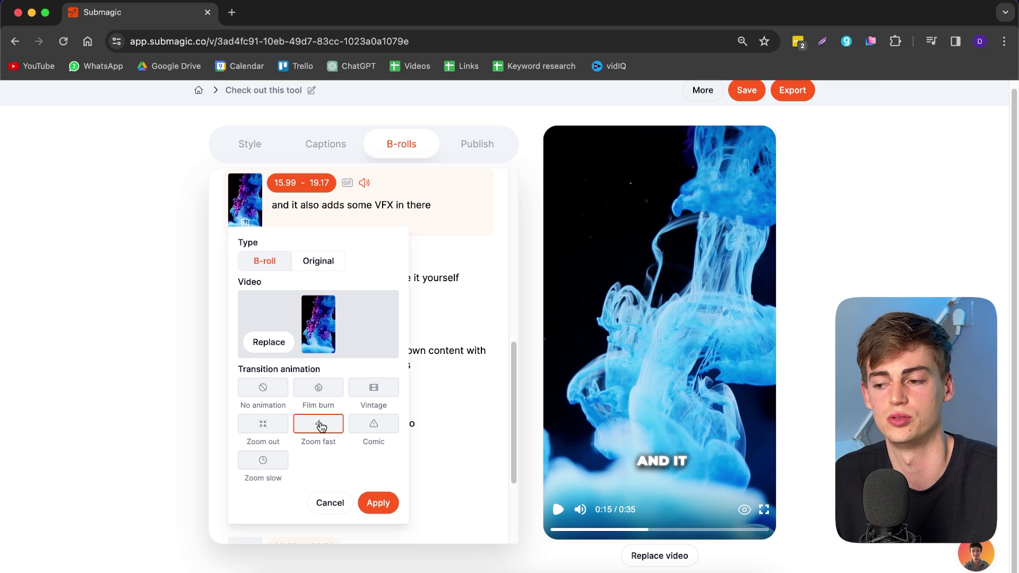
click(371, 422)
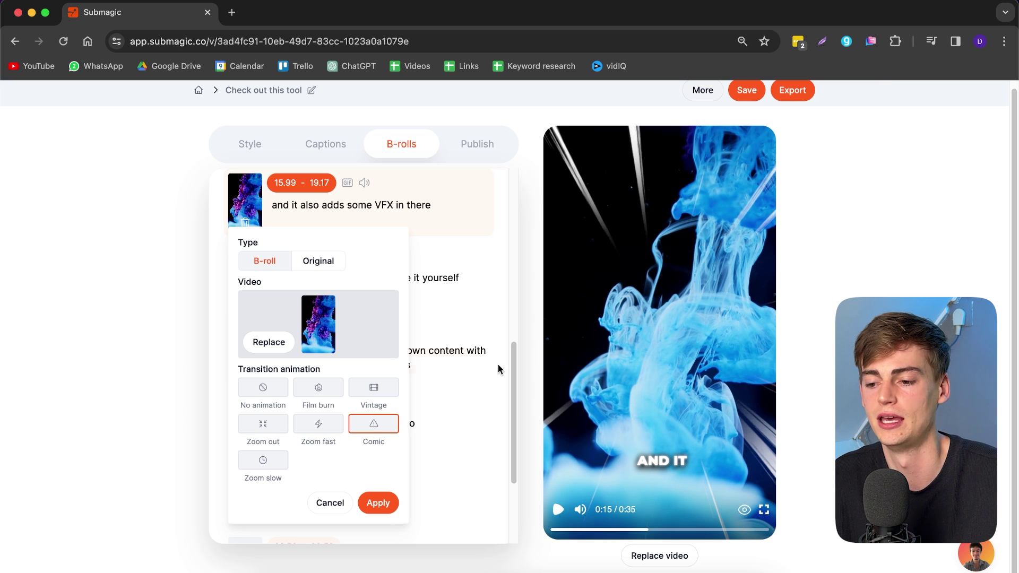
click(271, 460)
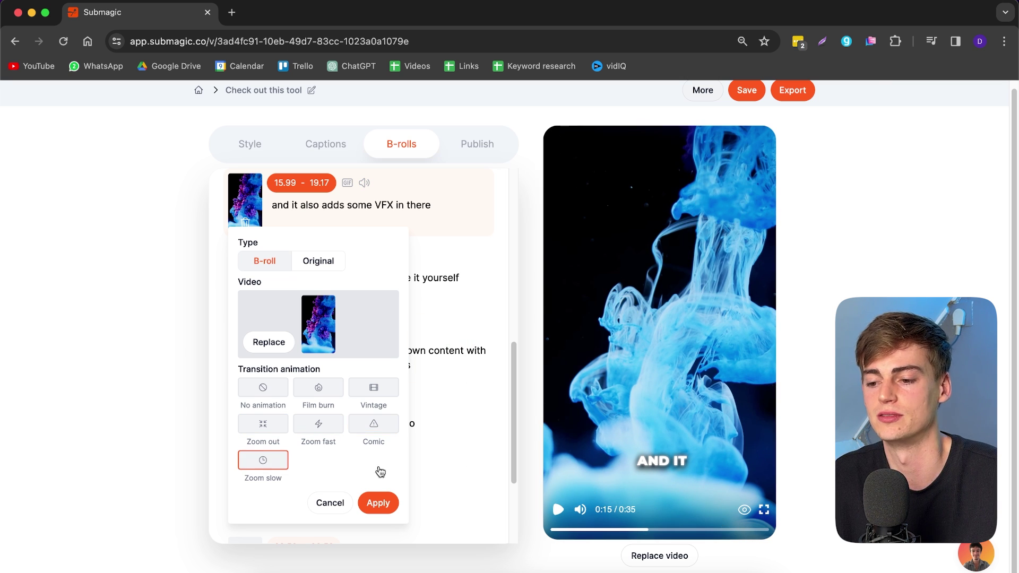
click(318, 394)
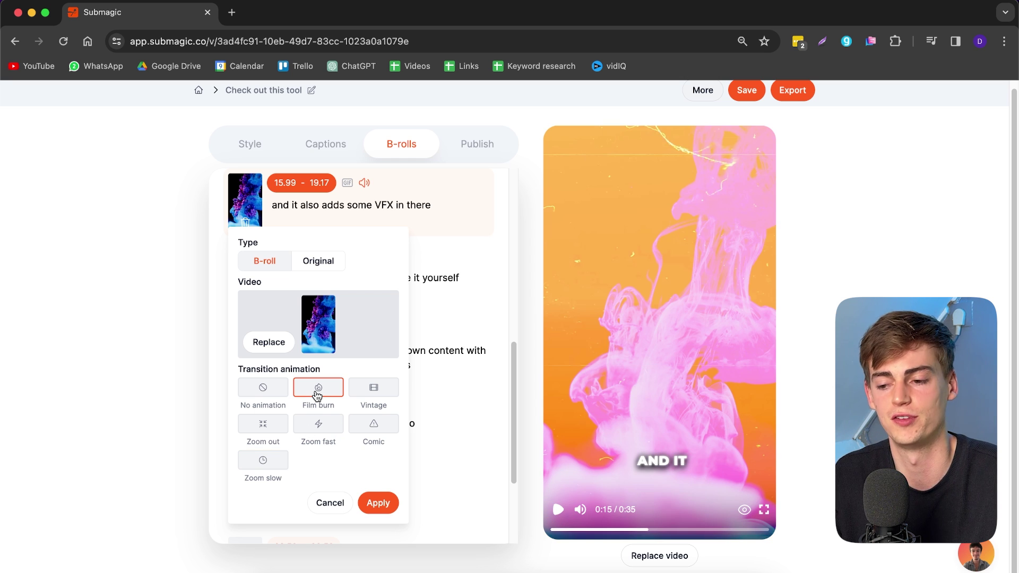
click(375, 394)
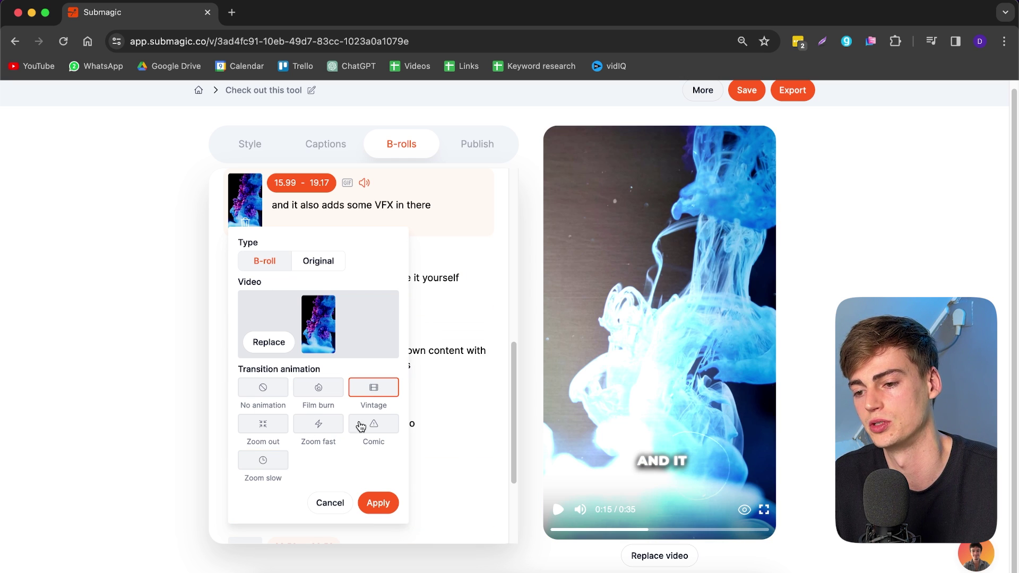
click(377, 502)
scroll(318, 393, up, 3)
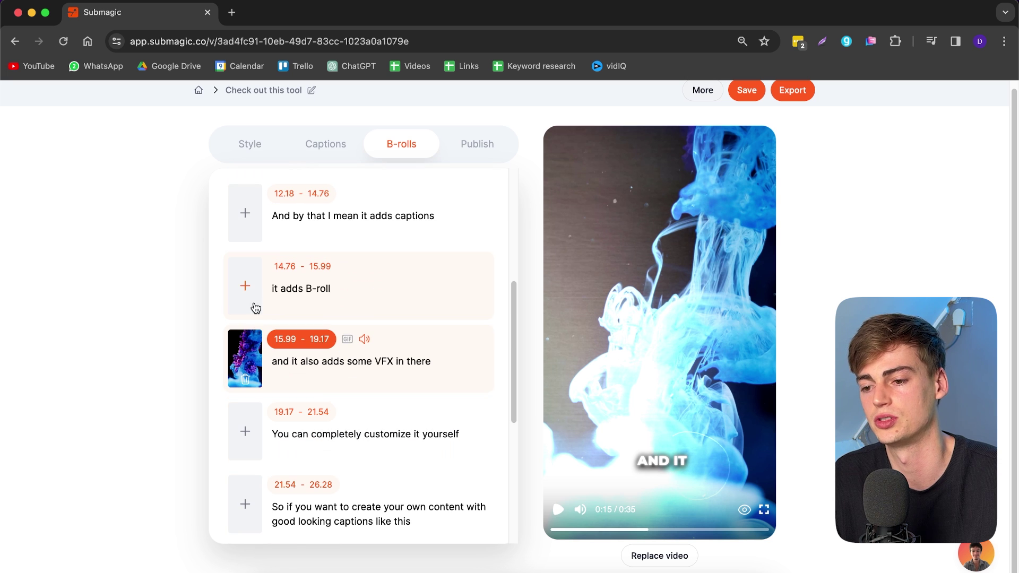
Step: Play the preview from the 'it adds B-roll' line, then pause it
click(323, 311)
click(558, 509)
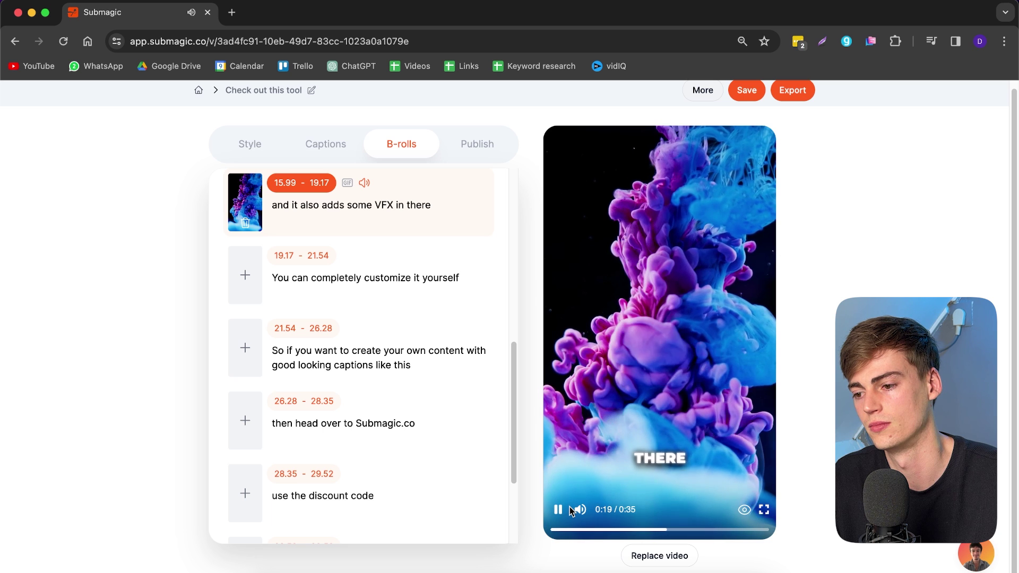
scroll(382, 427, up, 3)
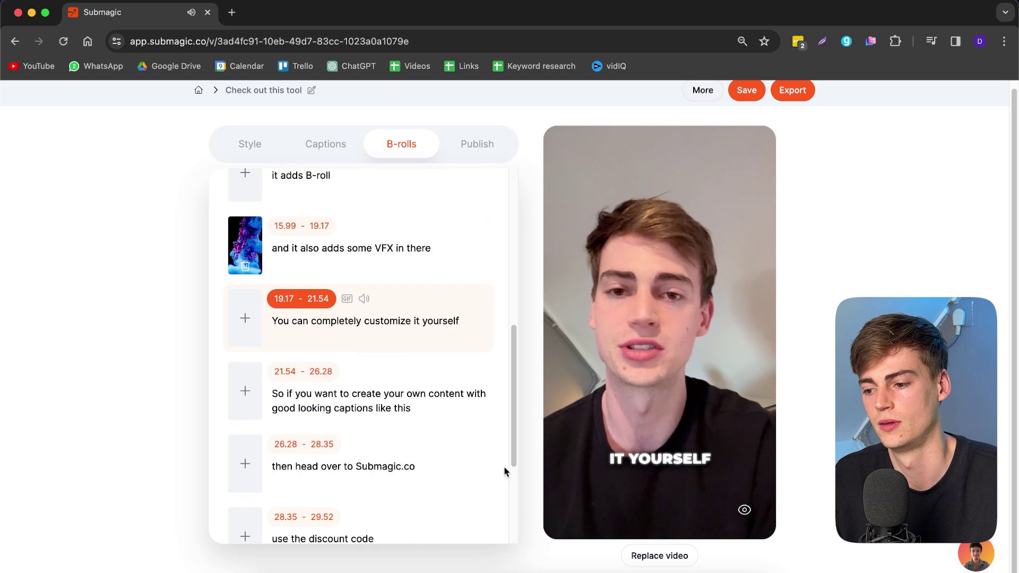
click(586, 498)
scroll(364, 416, up, 4)
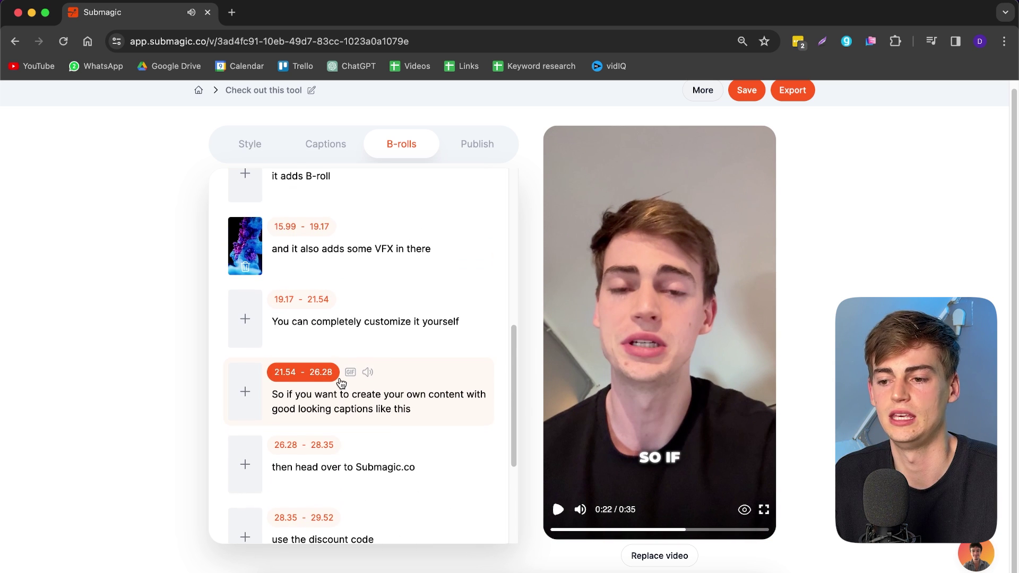
Step: Pull the ink-smoke B-roll's end time earlier so it spans 15.99–16.45, and save
click(299, 228)
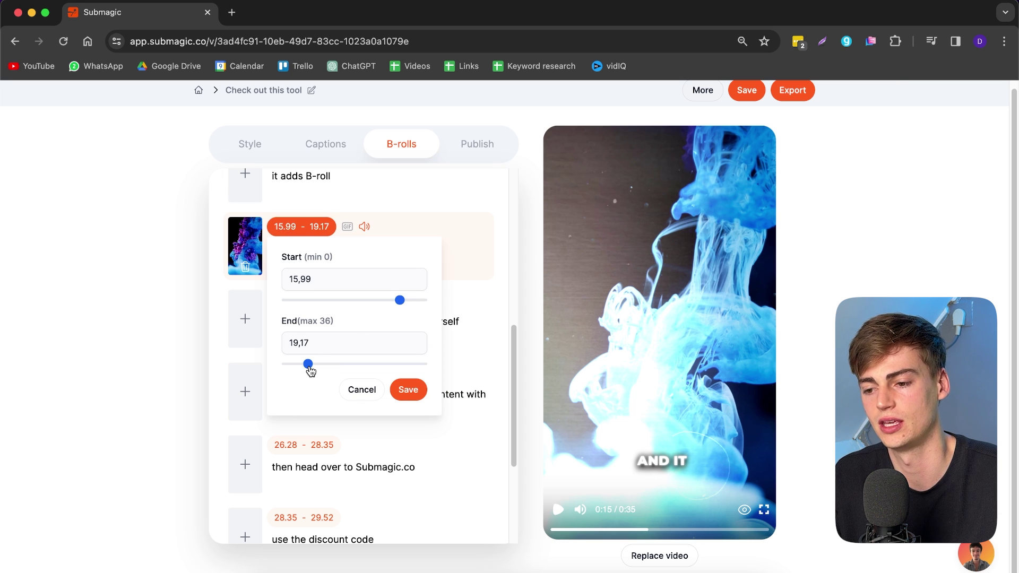
drag(309, 368, 288, 364)
click(408, 391)
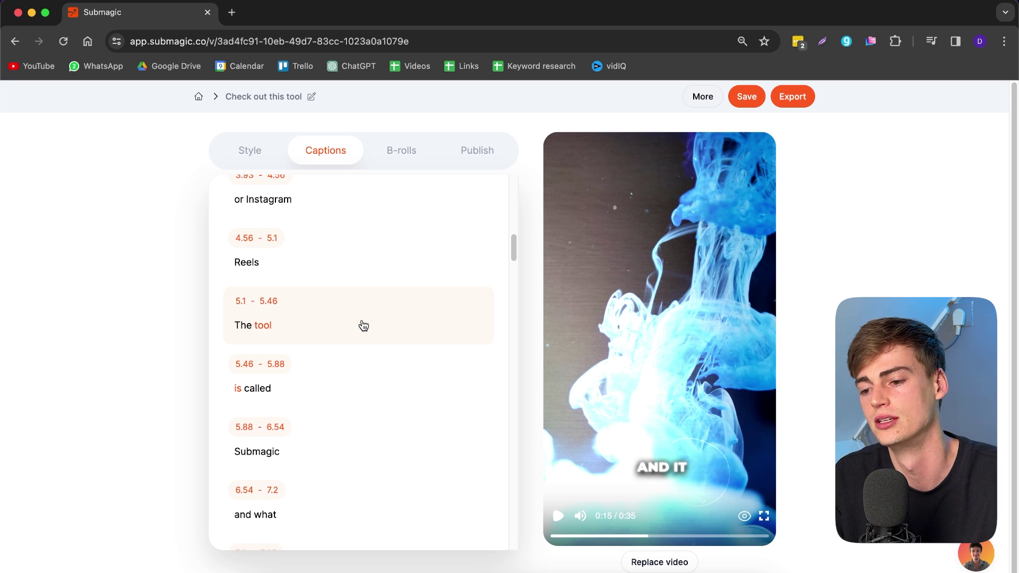
scroll(287, 302, down, 1)
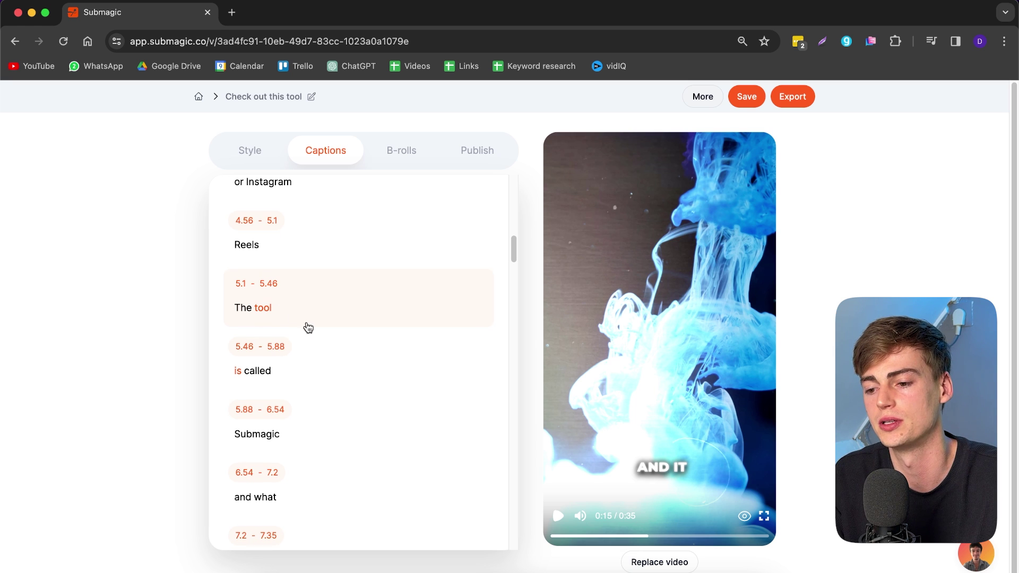
click(294, 436)
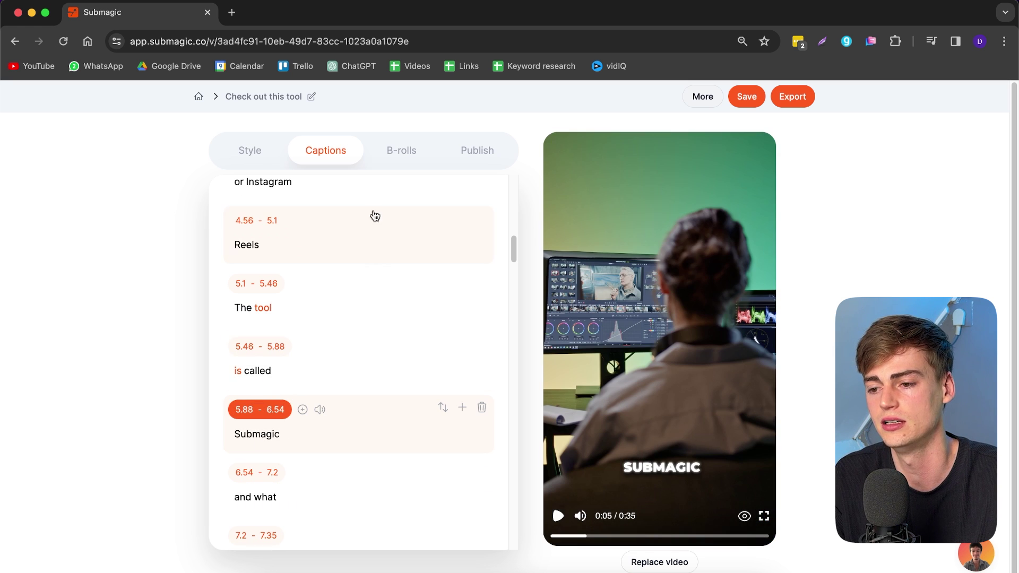
click(320, 410)
scroll(401, 353, down, 5)
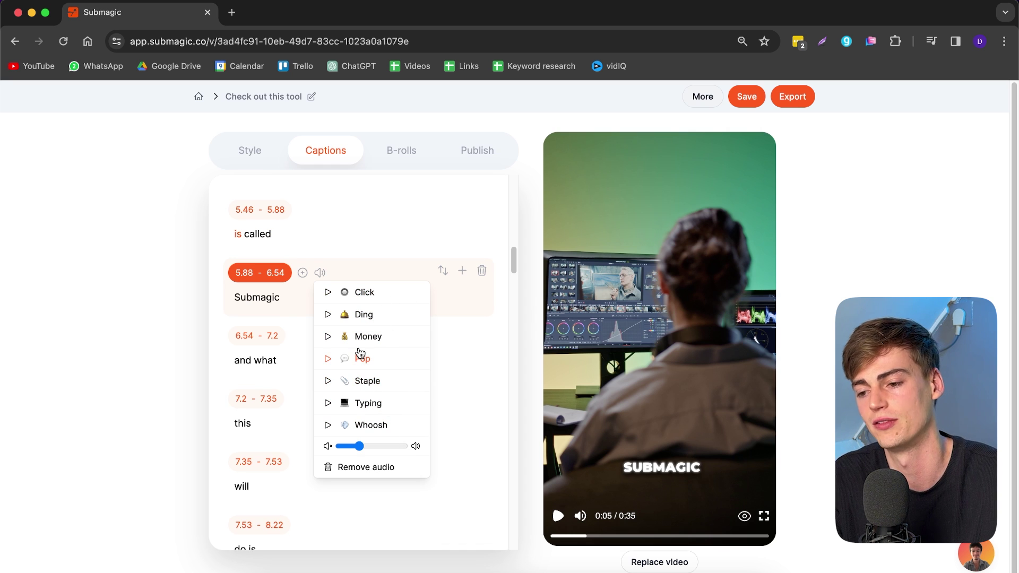
click(329, 295)
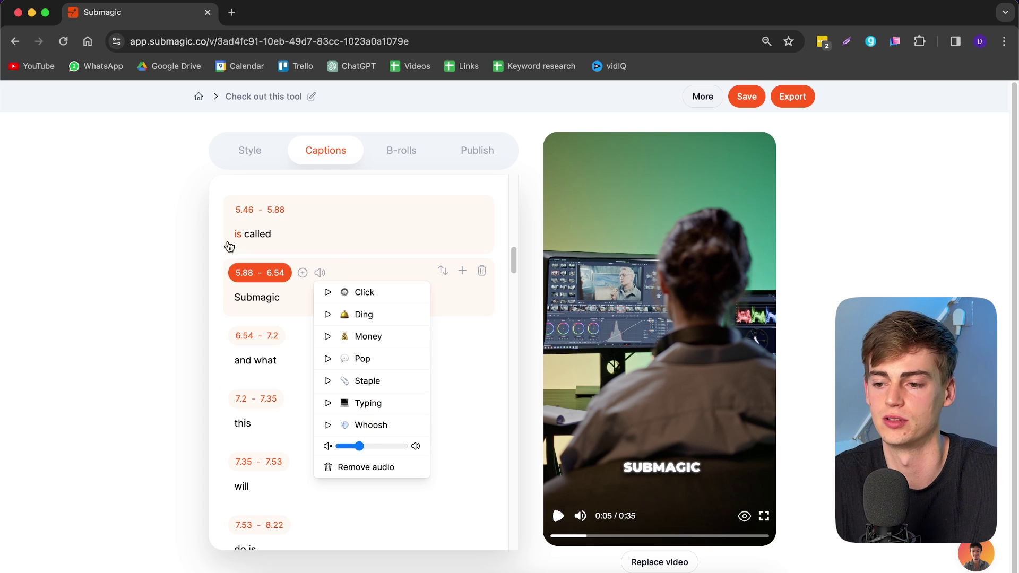
click(332, 318)
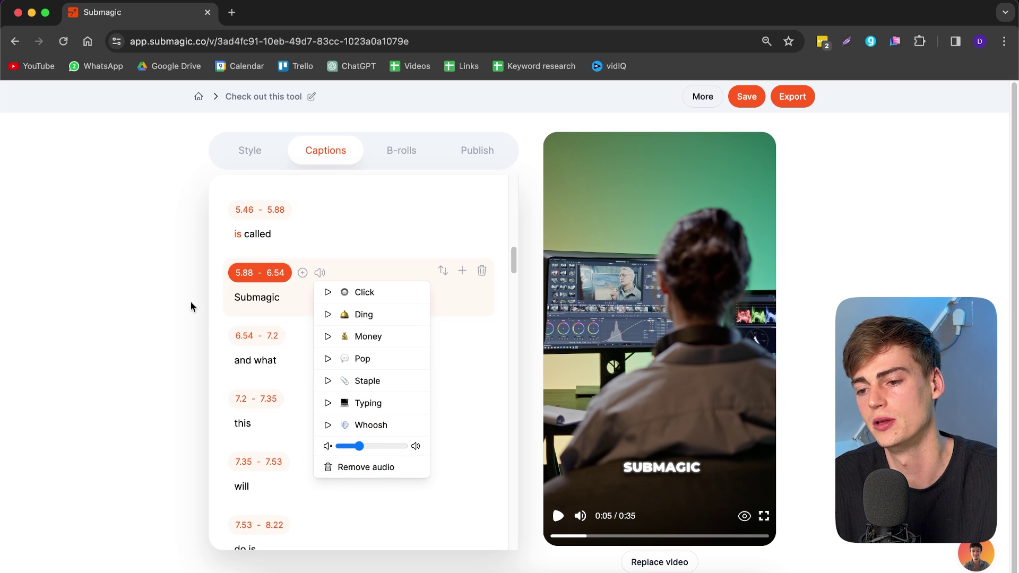
click(166, 245)
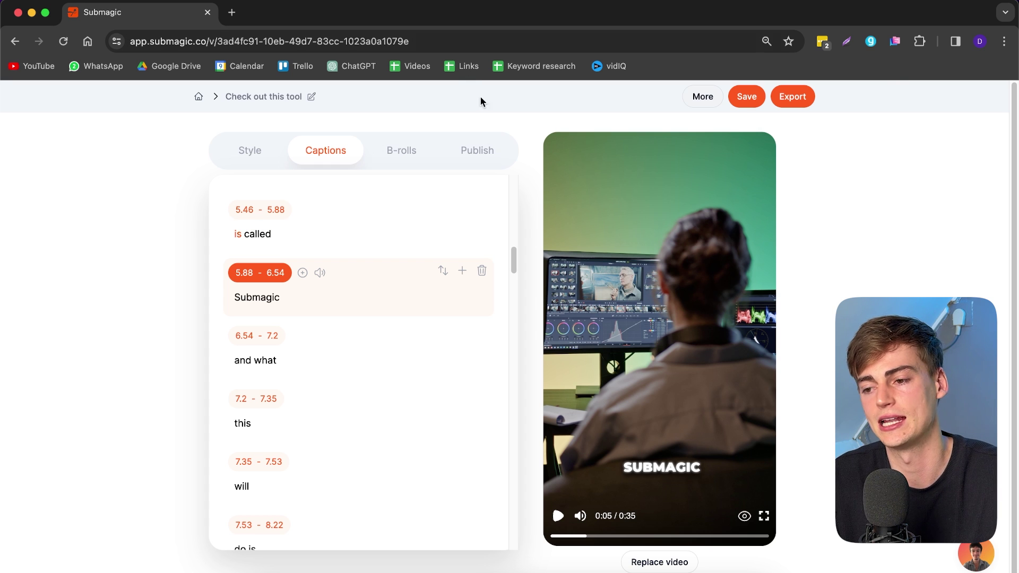
Step: In Publish, dismiss the music picker and highlight the full AI description including its hashtags
click(482, 159)
click(282, 224)
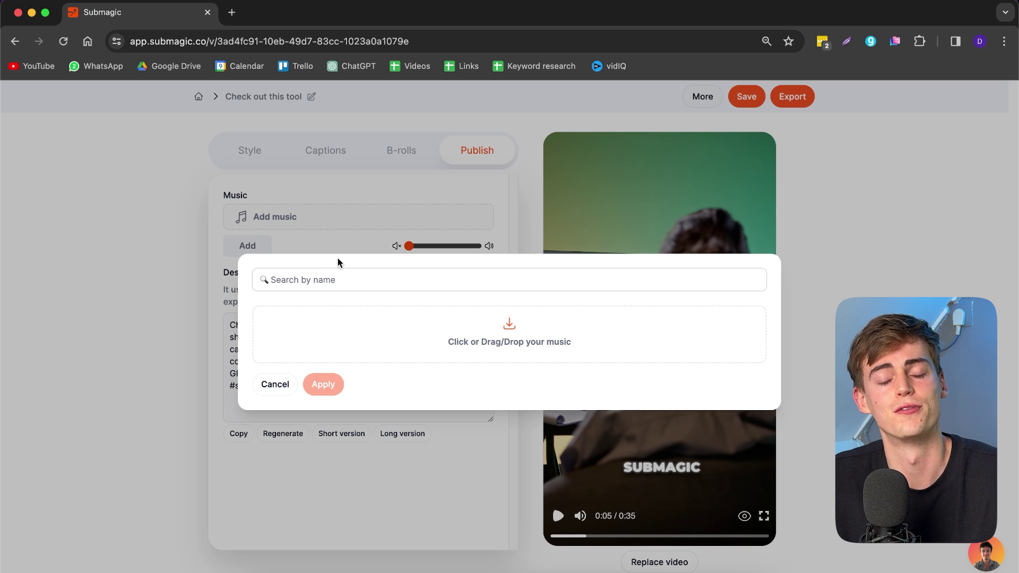
click(184, 346)
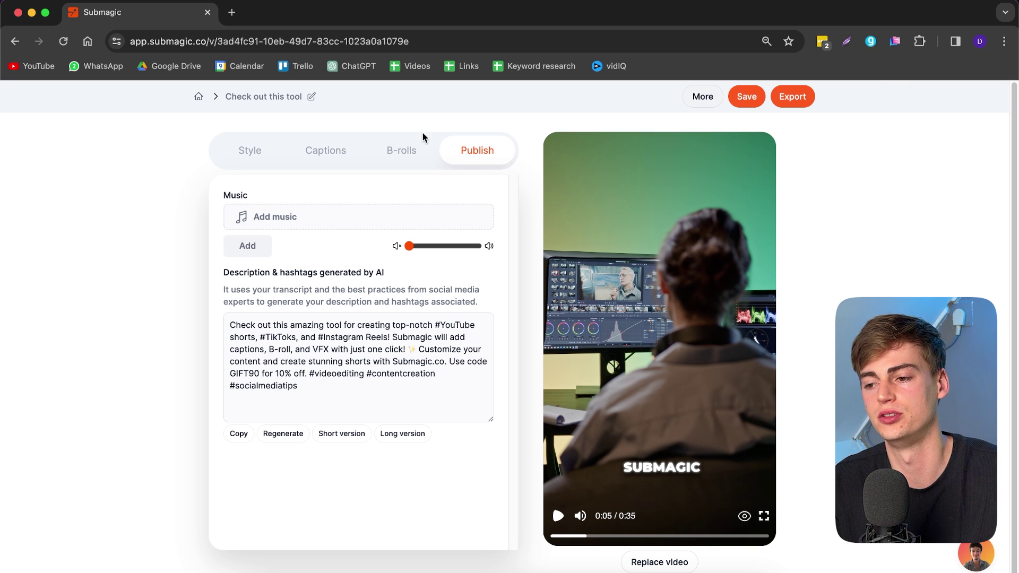
drag(371, 395, 189, 330)
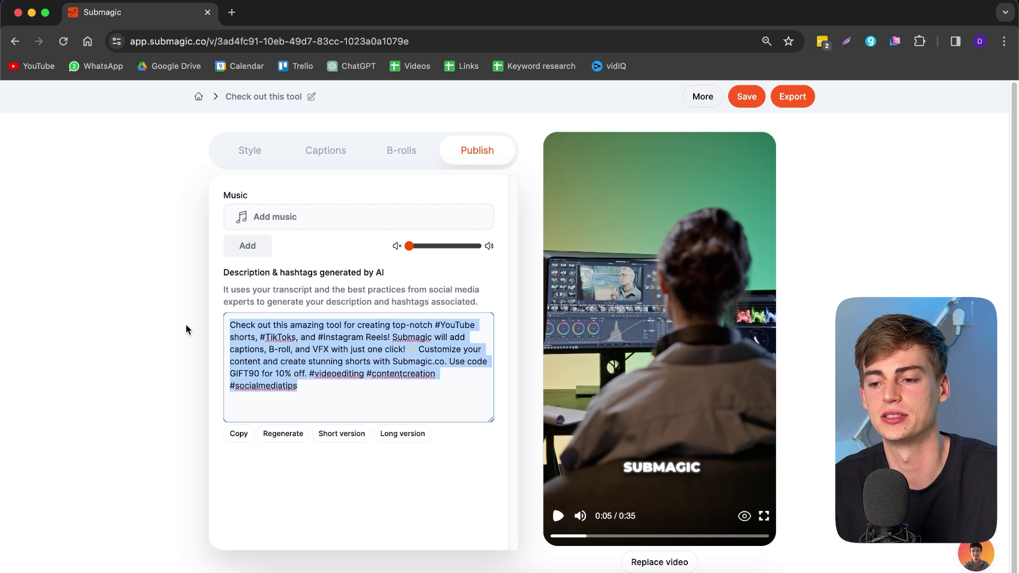